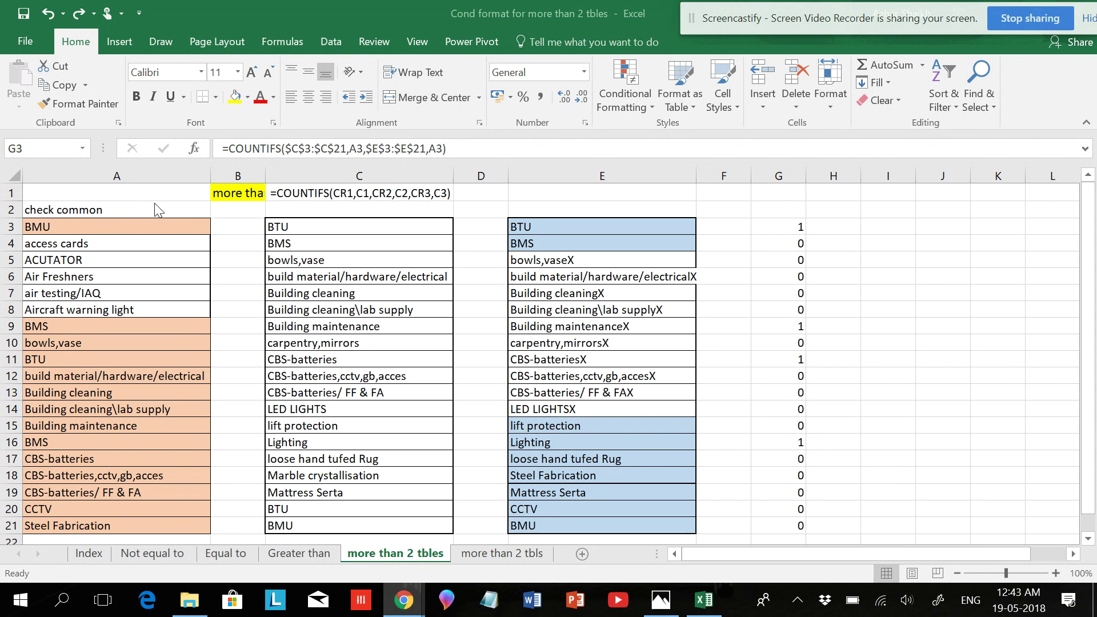
# Examine the lists in columns C, A and E and the COUNTIFS formulas in C1 and G3.
pyautogui.moveTo(307, 228); pyautogui.dragTo(313, 525)
pyautogui.click(118, 175)
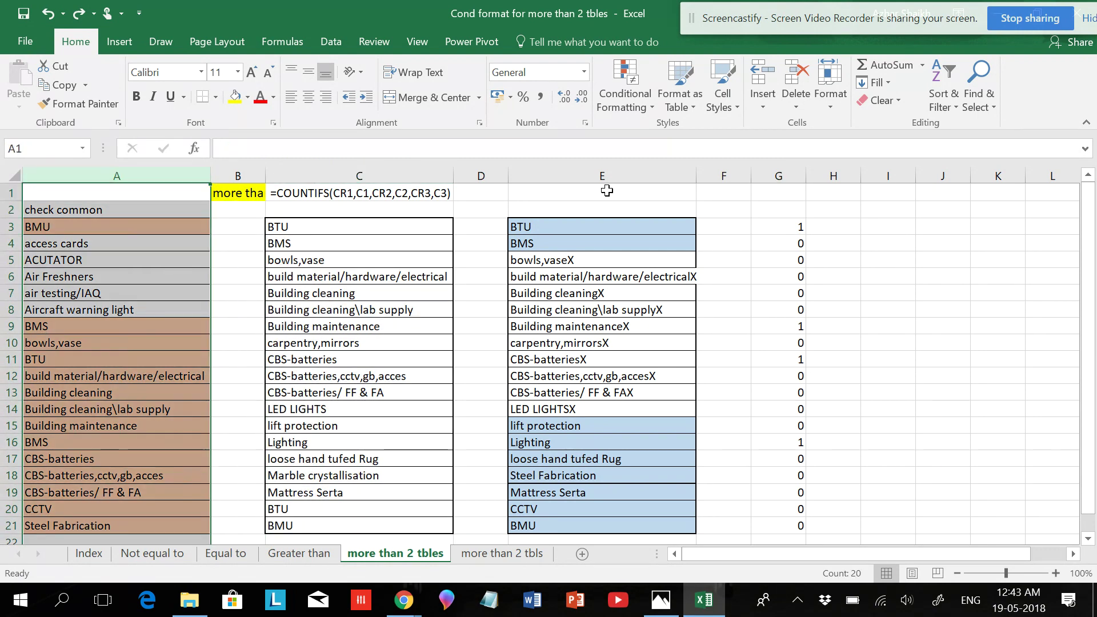
pyautogui.click(600, 176)
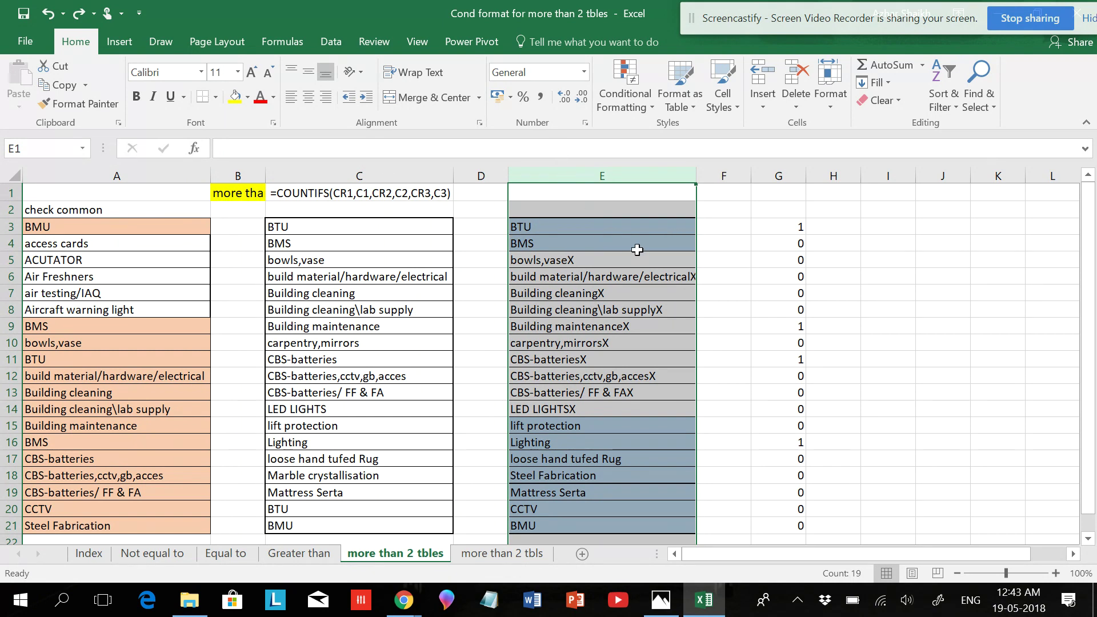
pyautogui.click(327, 188)
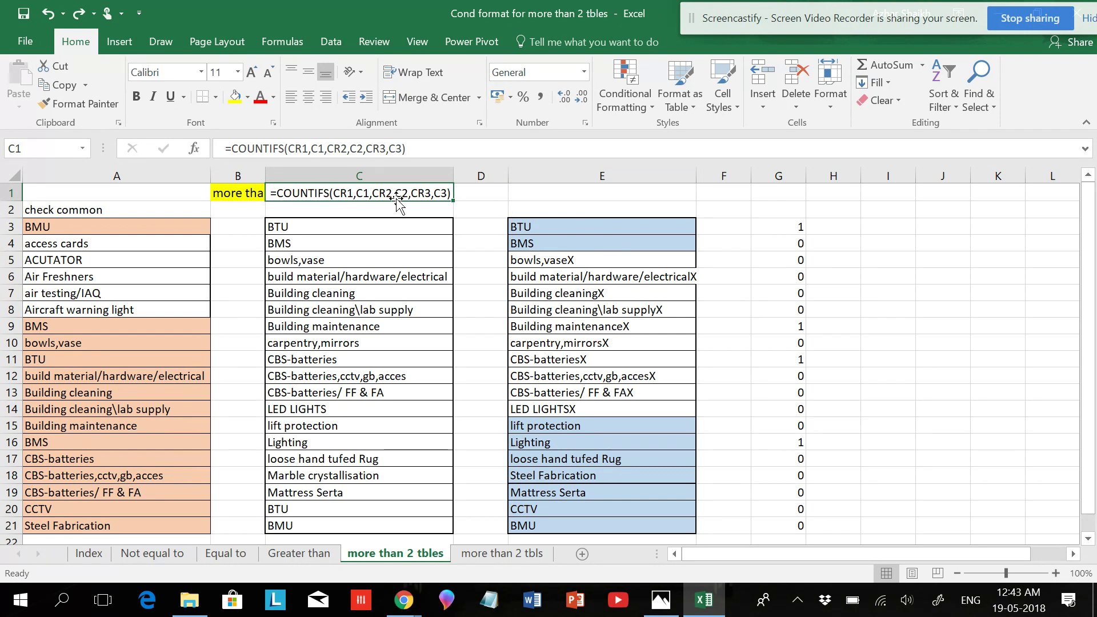
pyautogui.click(776, 224)
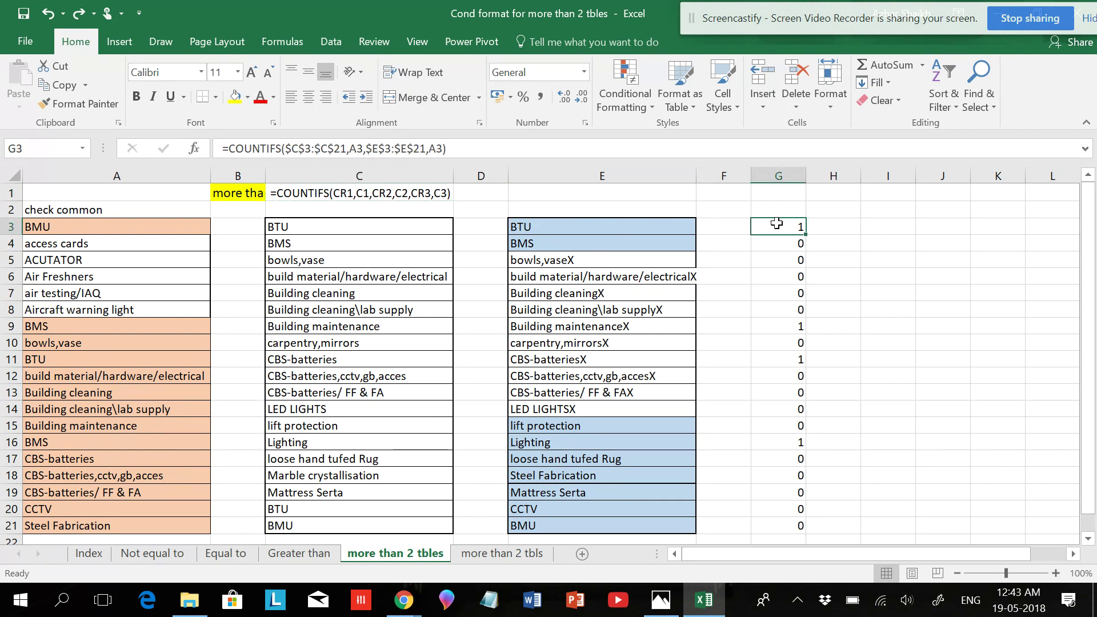
# Clear all contents and formatting from column G.
pyautogui.click(781, 171)
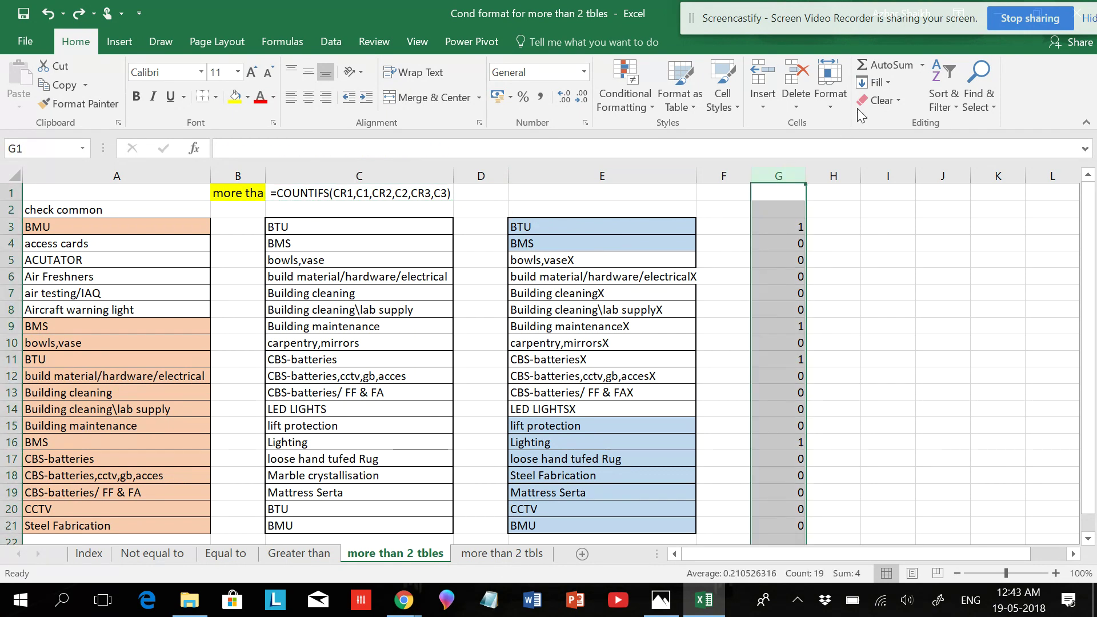
pyautogui.click(872, 101)
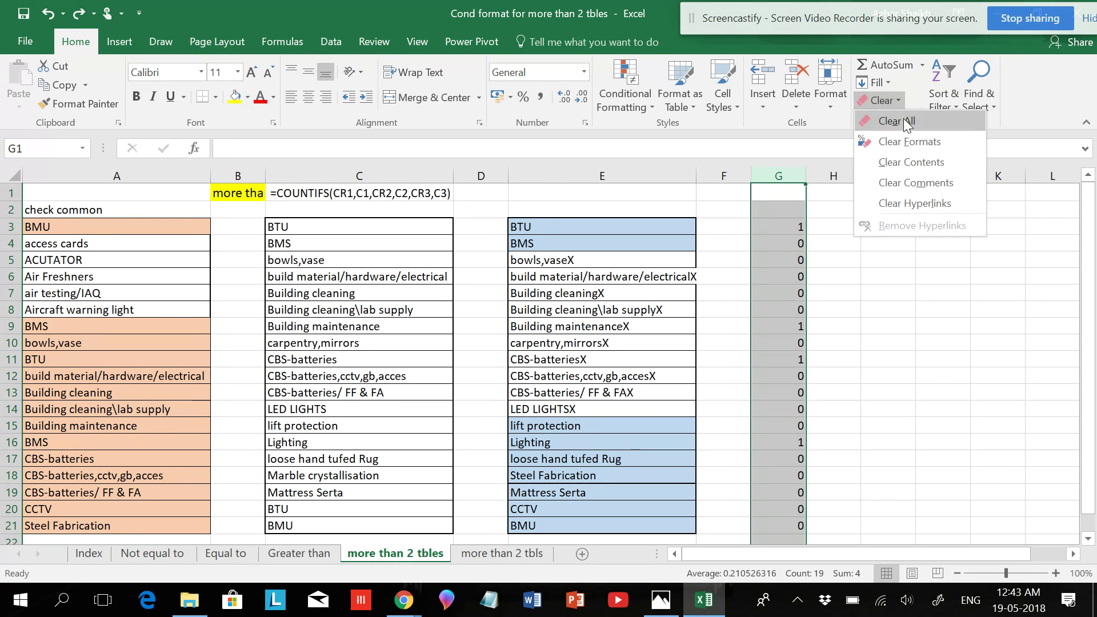
pyautogui.click(908, 123)
pyautogui.click(762, 226)
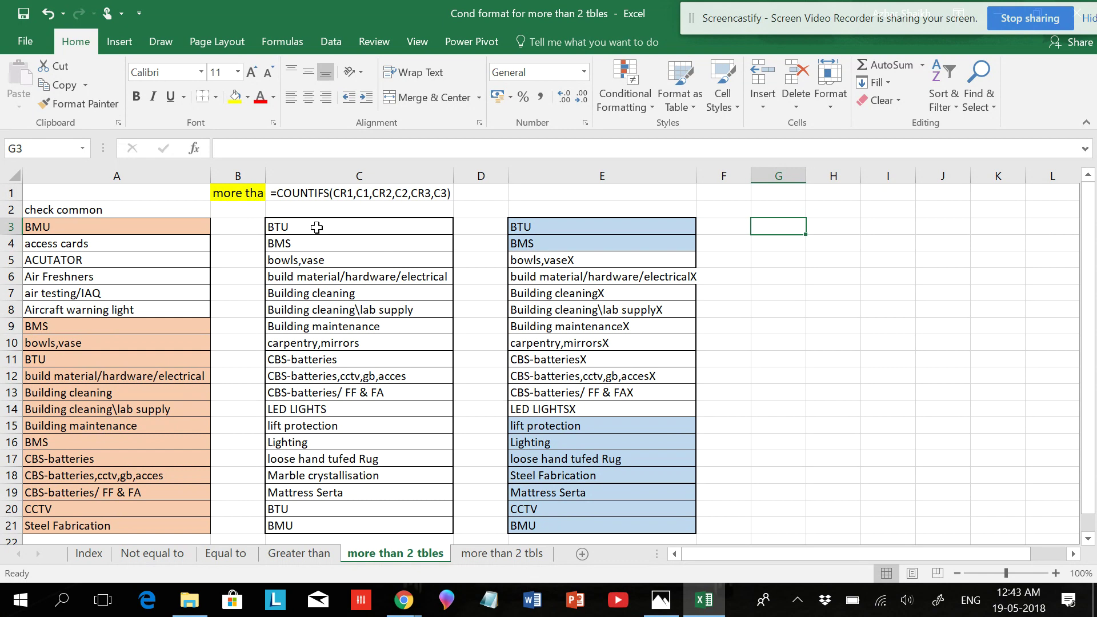
# Widen the empty column D between the lists in columns C and E to make room for a formula.
pyautogui.moveTo(318, 228); pyautogui.dragTo(311, 522)
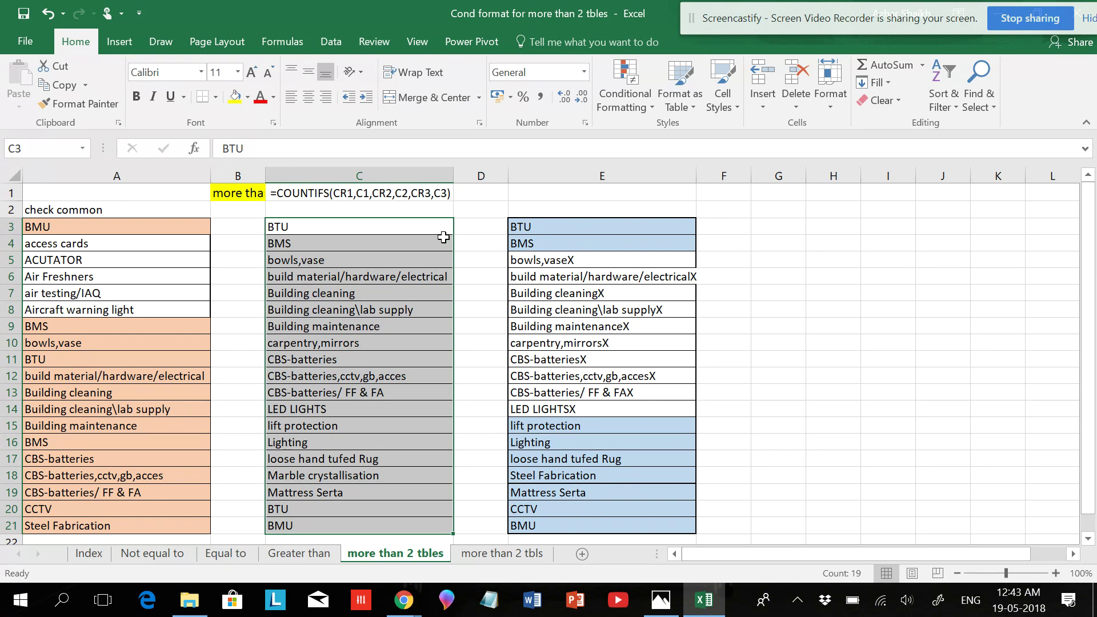
pyautogui.click(418, 227)
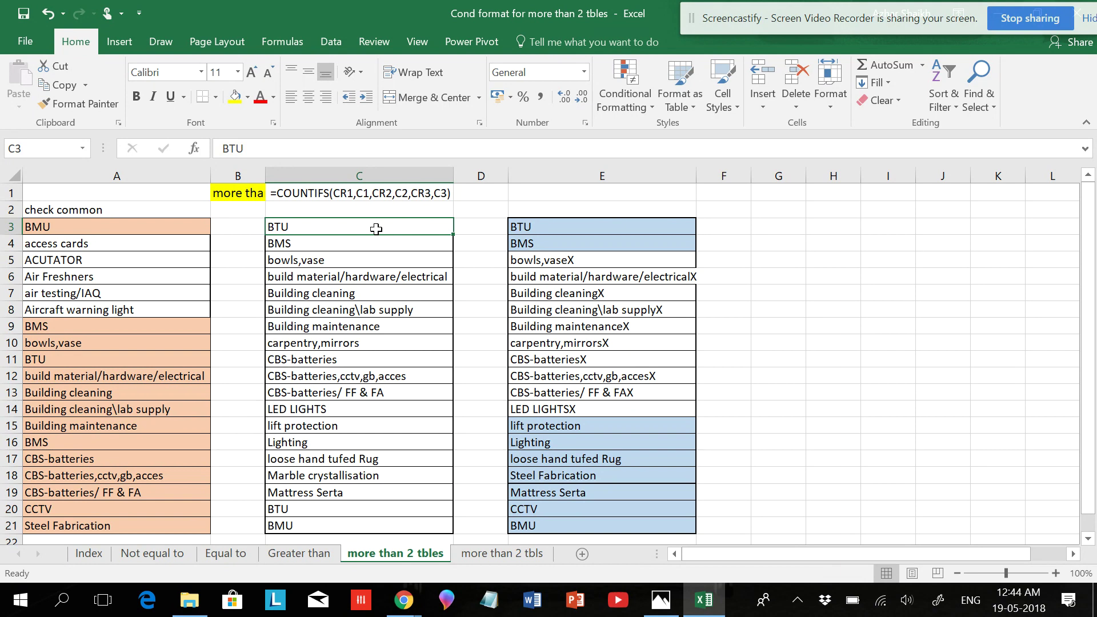
pyautogui.click(473, 229)
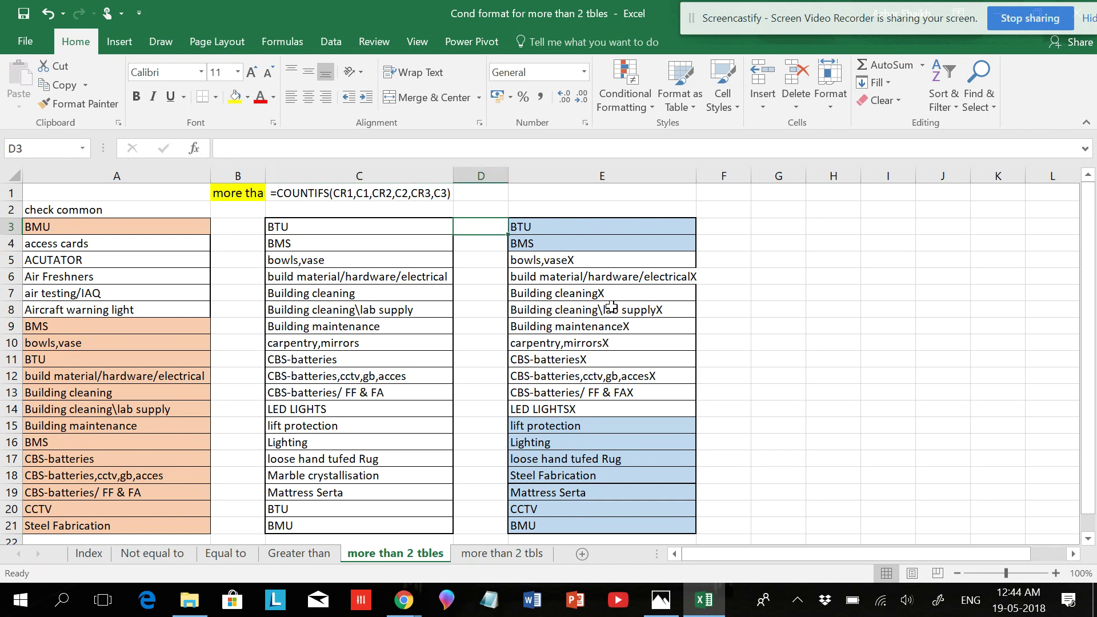
pyautogui.moveTo(511, 178); pyautogui.dragTo(574, 178)
# Start a COUNTIF formula in D3 with the absolute whole-column range $A:$A as its first argument.
pyautogui.write('=C')
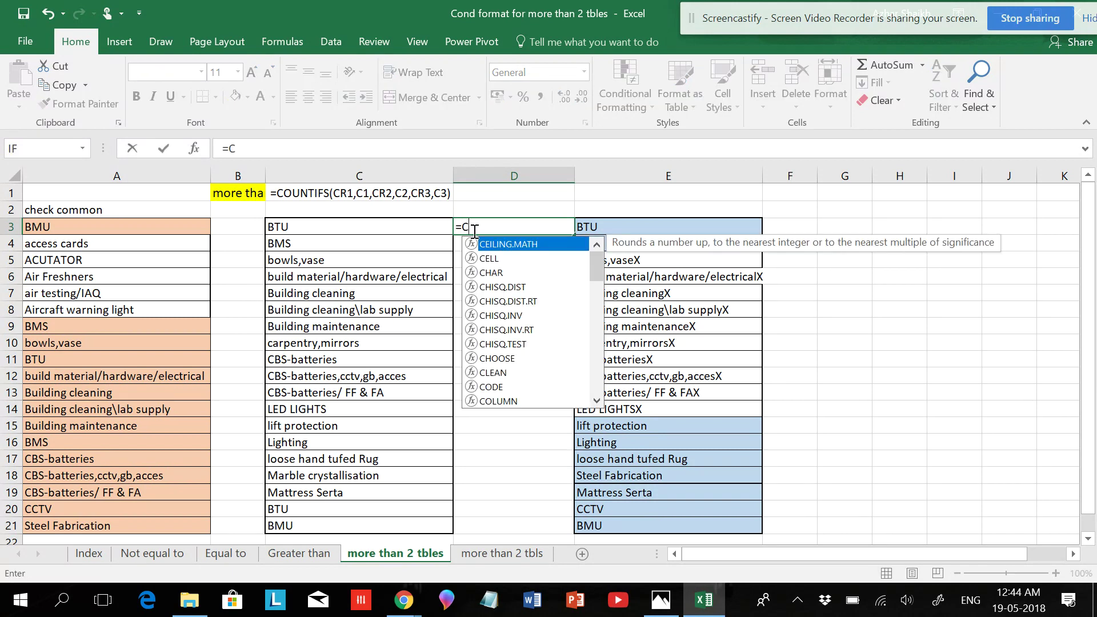
pyautogui.write('OU')
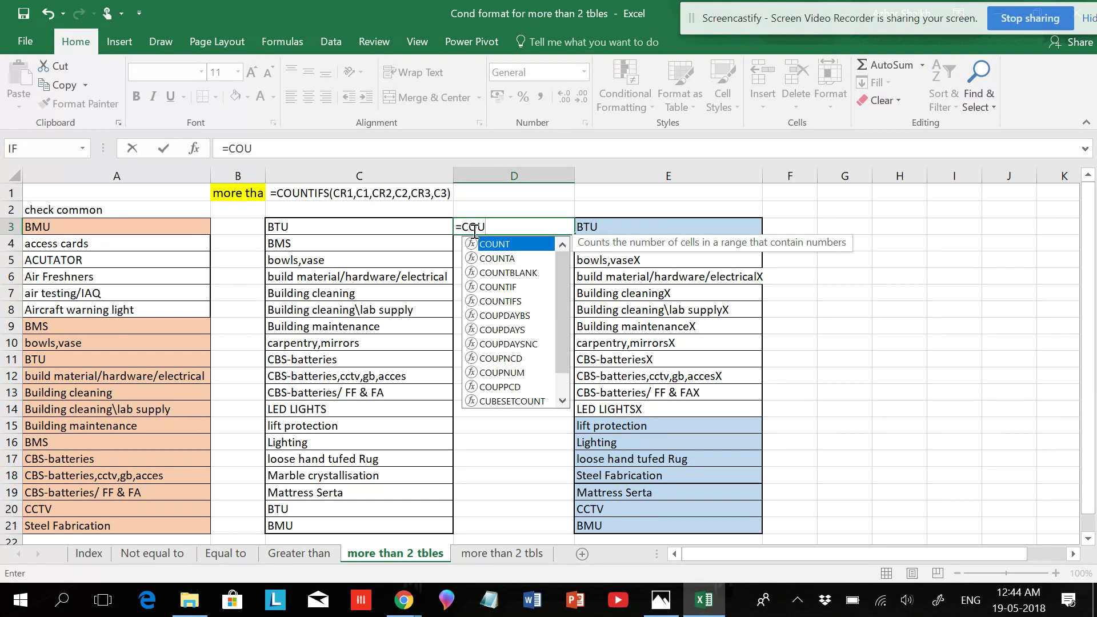
pyautogui.write('NTIF')
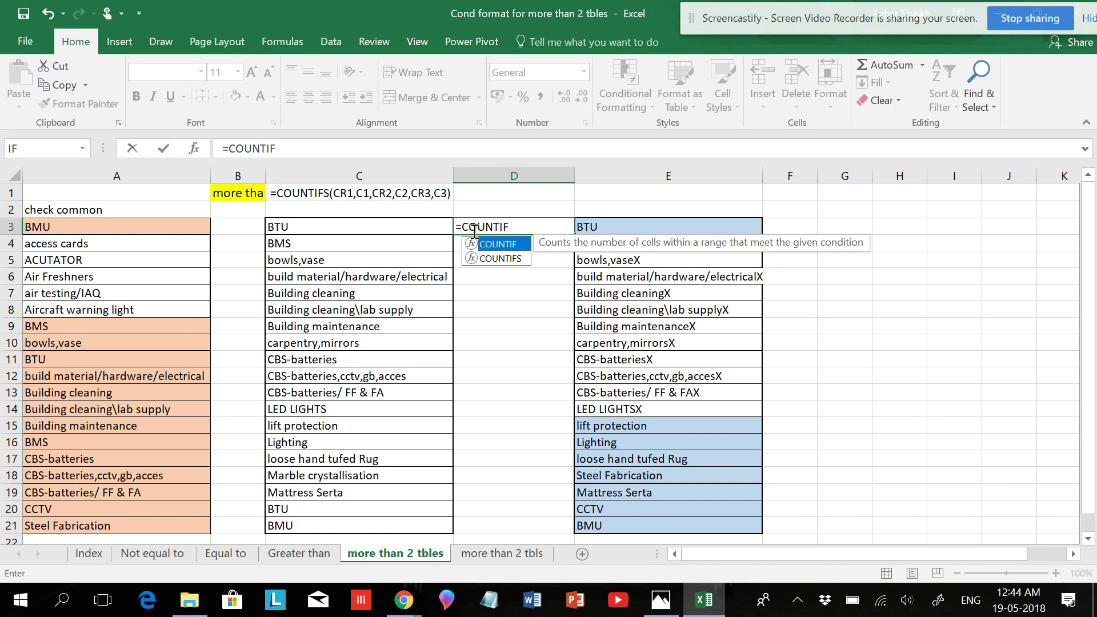
pyautogui.write('(')
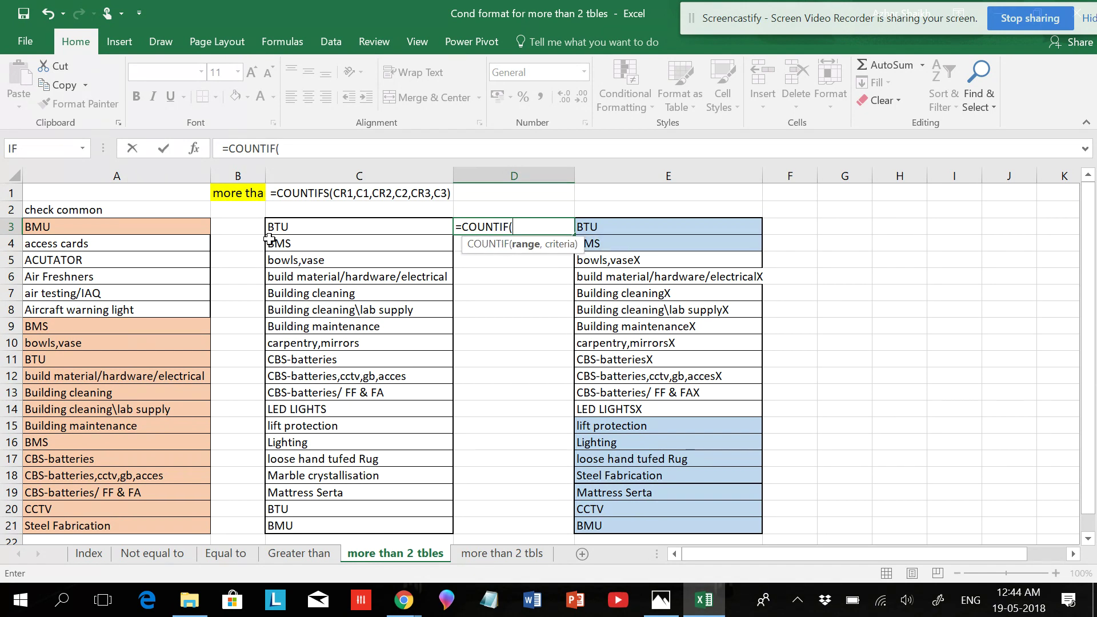
pyautogui.click(96, 171)
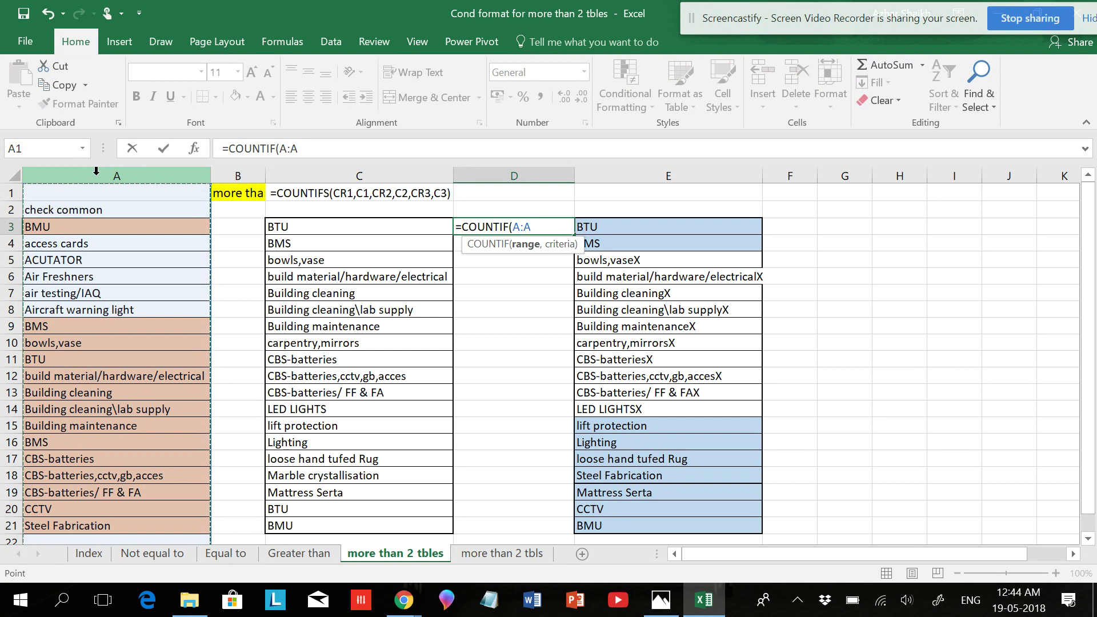
pyautogui.press('F4')
pyautogui.press('F4')
pyautogui.write(',')
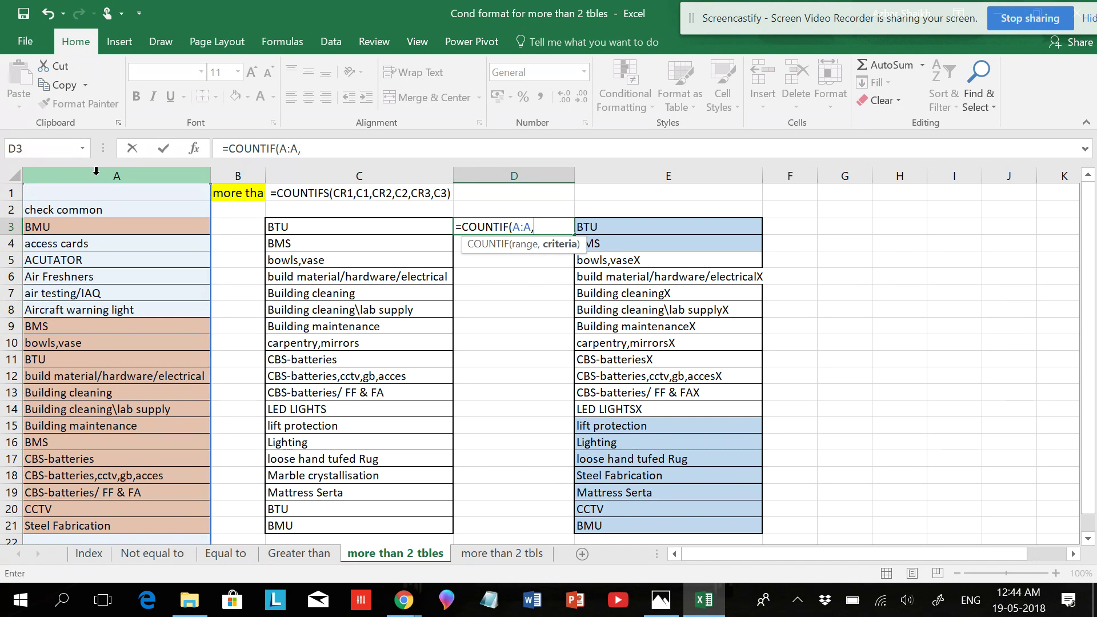
pyautogui.press('BackSpace')
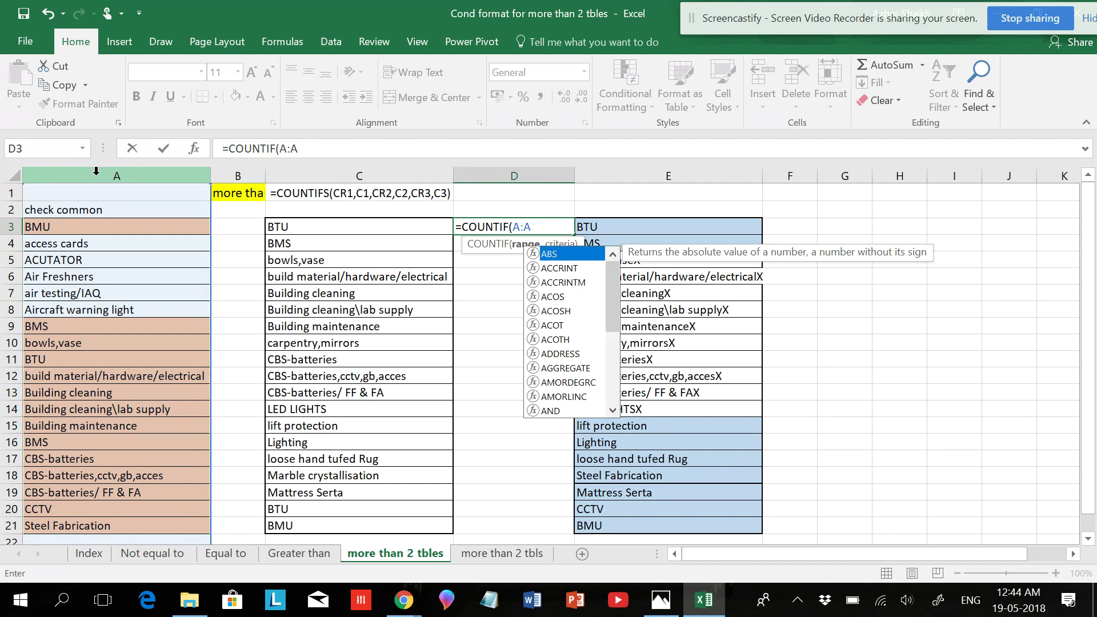
pyautogui.press('F4')
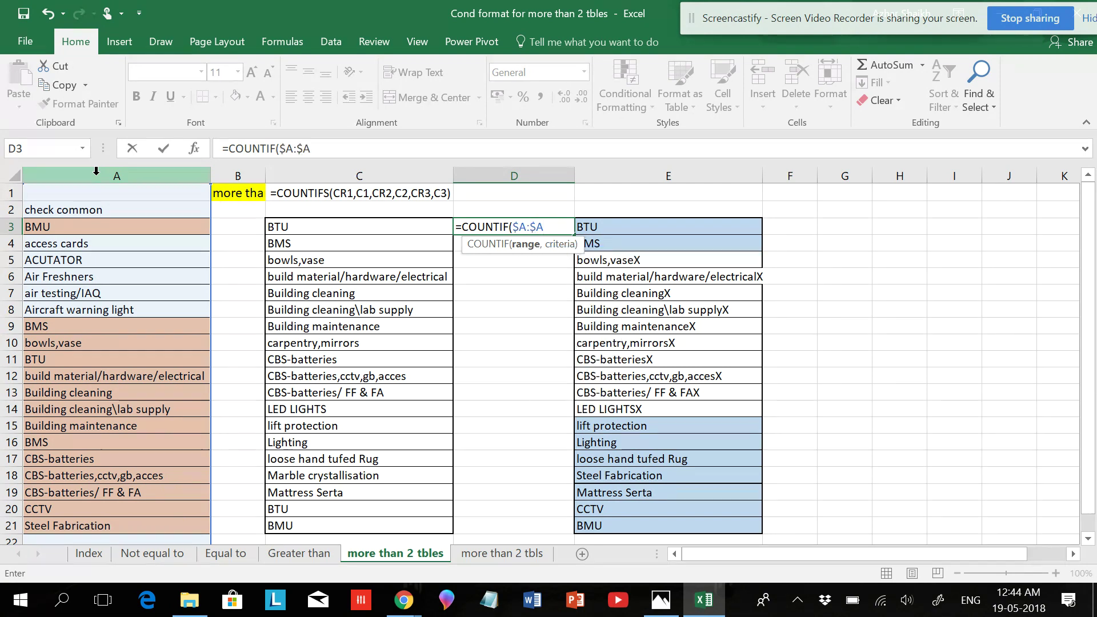
pyautogui.write(',')
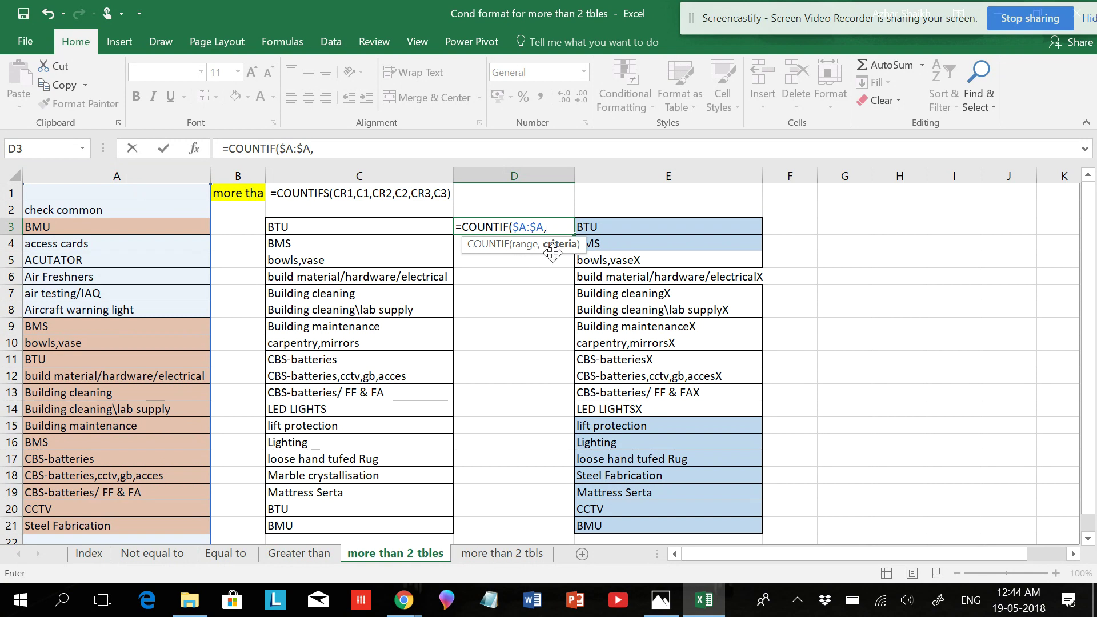
# Complete the COUNTIF formula in D3 with $C3 as the criterion and enter it.
pyautogui.click(360, 229)
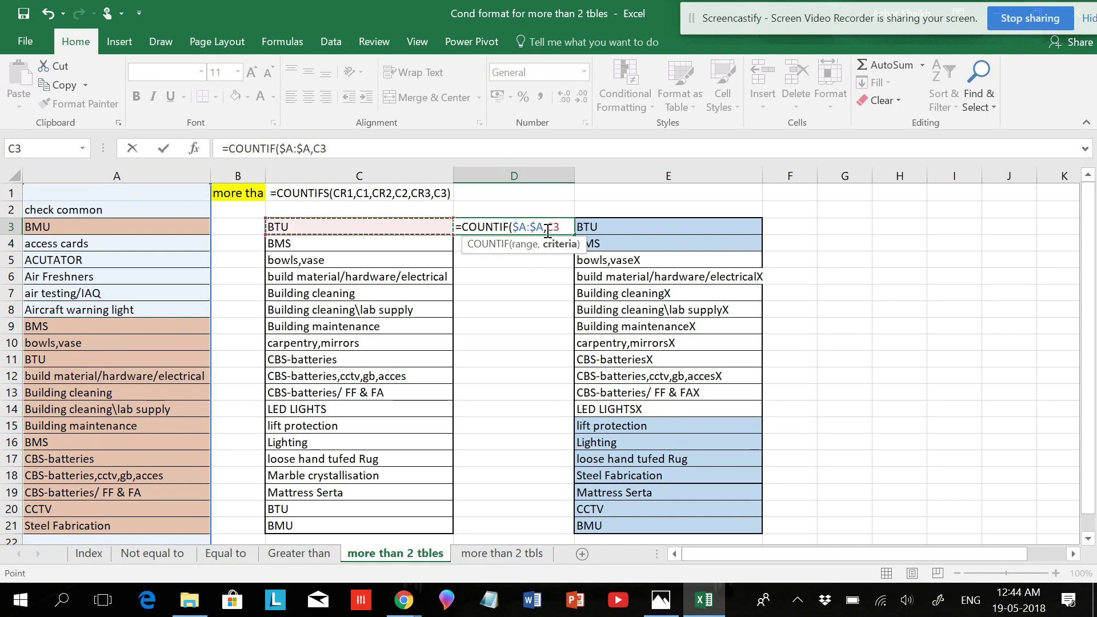
pyautogui.press('F4')
pyautogui.press('F4')
pyautogui.press('F4')
pyautogui.write(')')
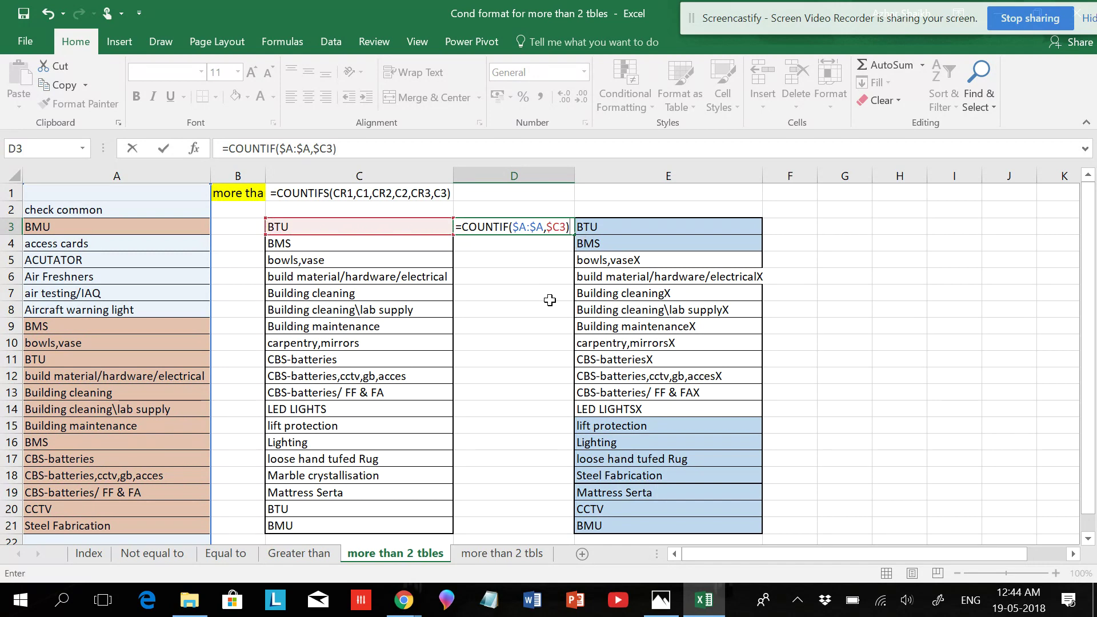
pyautogui.press('Return')
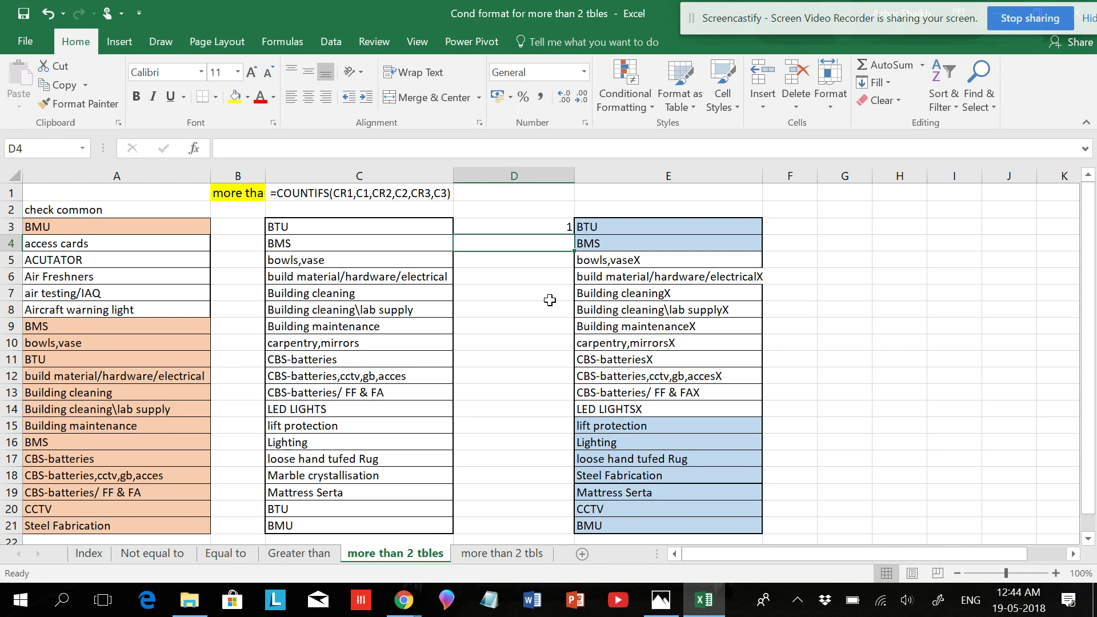
# Centre the contents of column D and fill the COUNTIF formula from D3 down to D21.
pyautogui.click(514, 176)
pyautogui.click(308, 97)
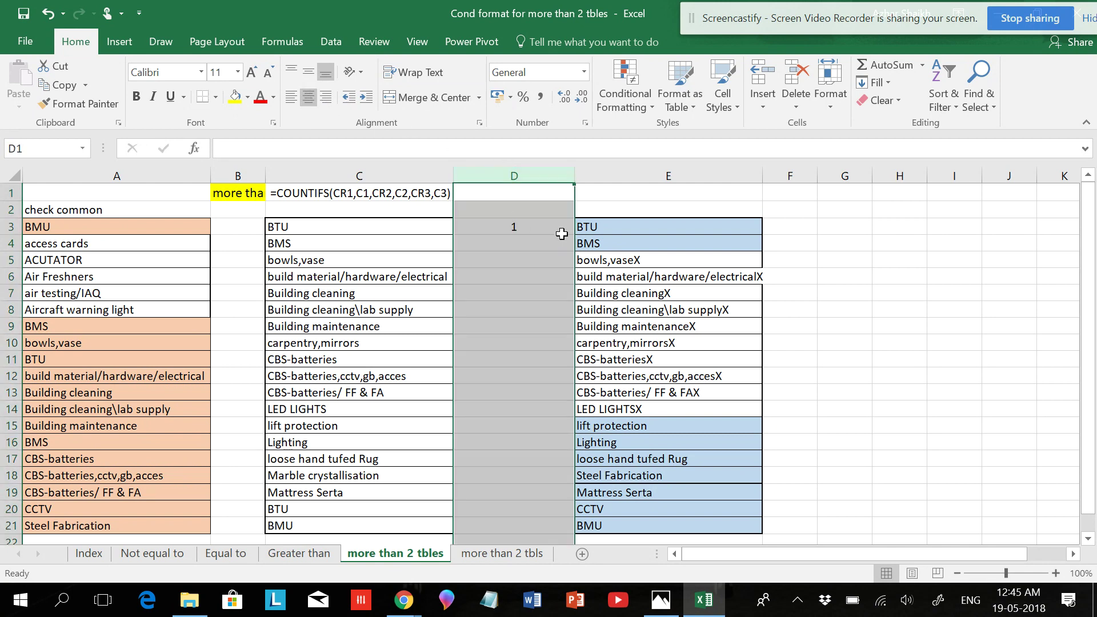
pyautogui.click(534, 226)
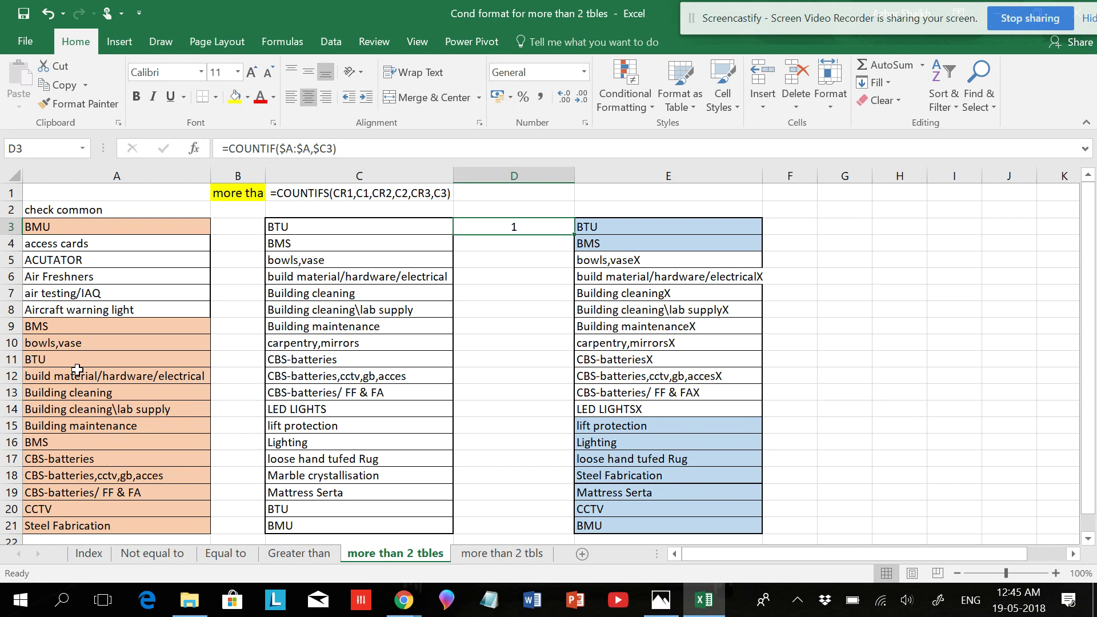
pyautogui.moveTo(573, 236); pyautogui.dragTo(530, 534)
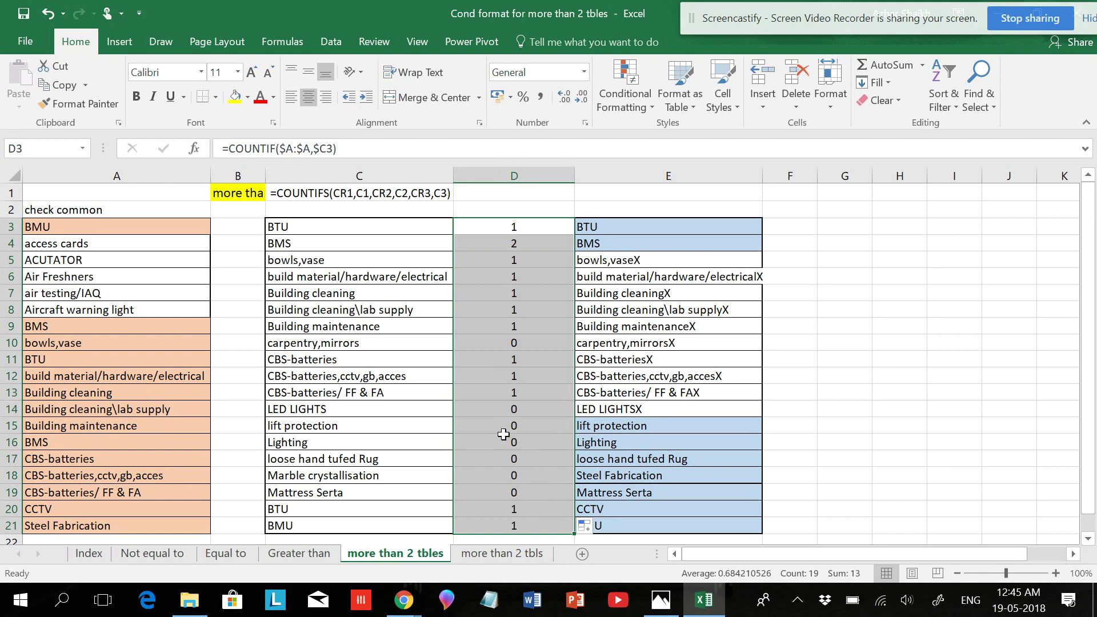
pyautogui.moveTo(513, 410); pyautogui.dragTo(521, 507)
pyautogui.click(500, 347)
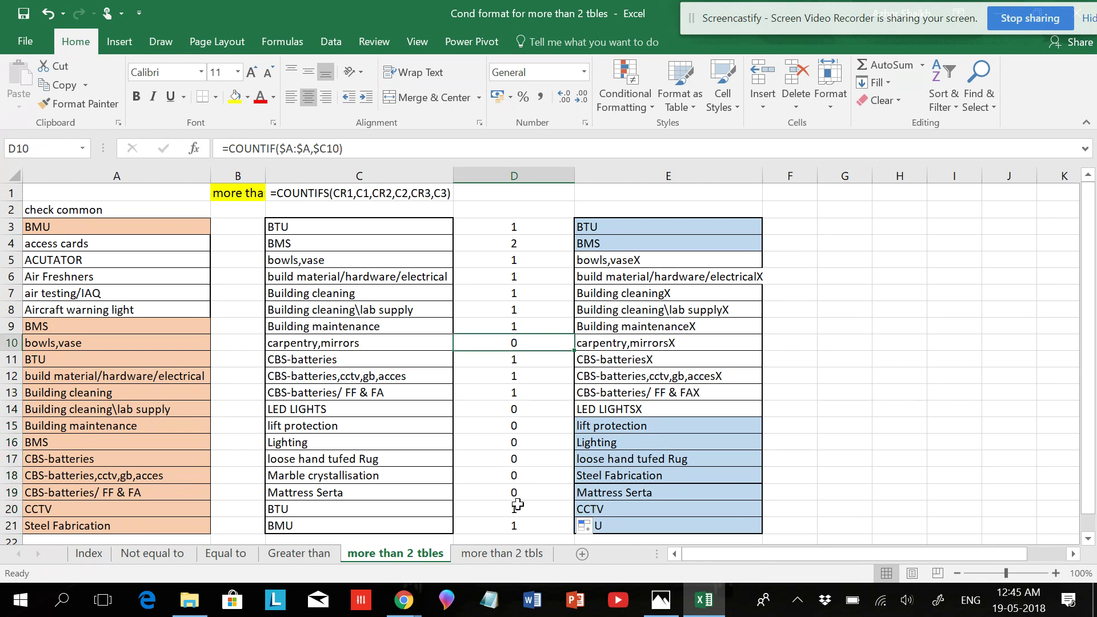
# Append the condition <>0 to the COUNTIF formula in D3.
pyautogui.click(496, 226)
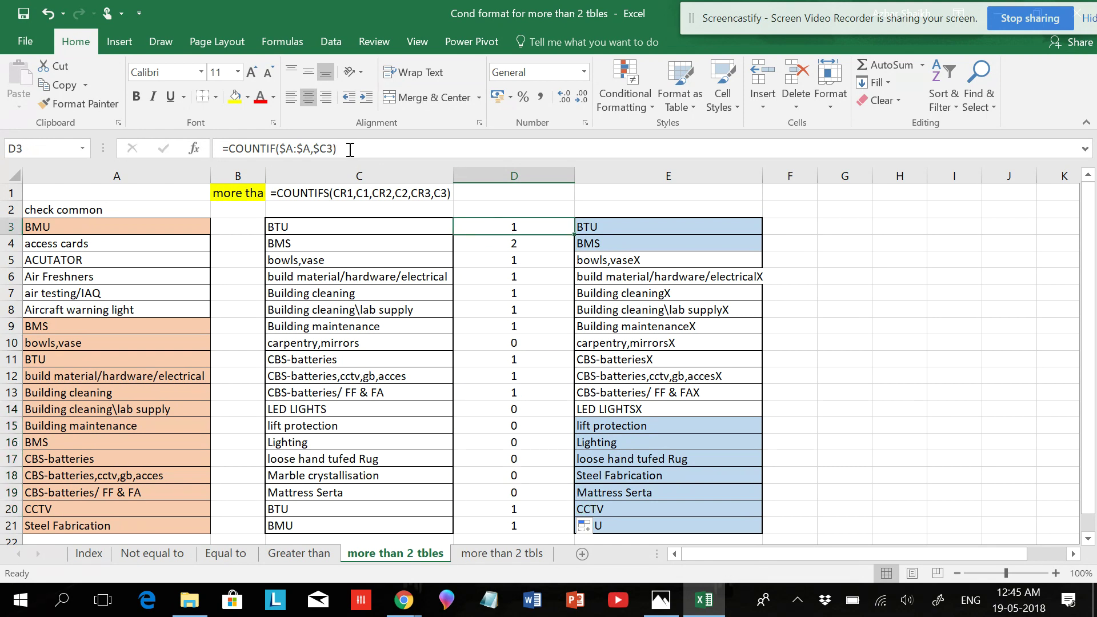
pyautogui.click(440, 150)
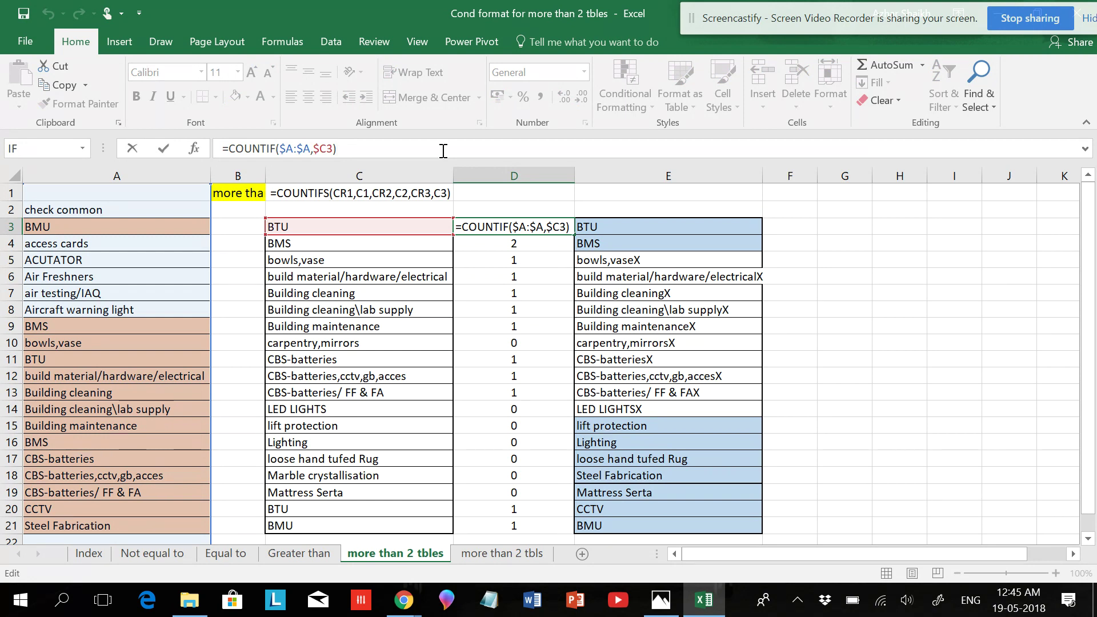
pyautogui.write(',>')
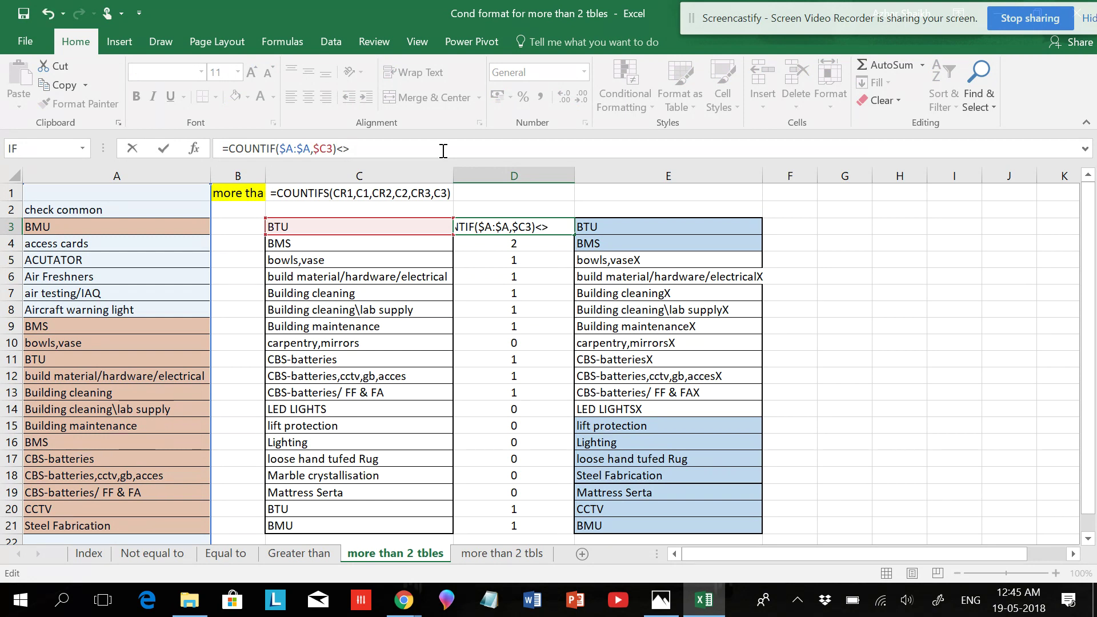
pyautogui.press('Return')
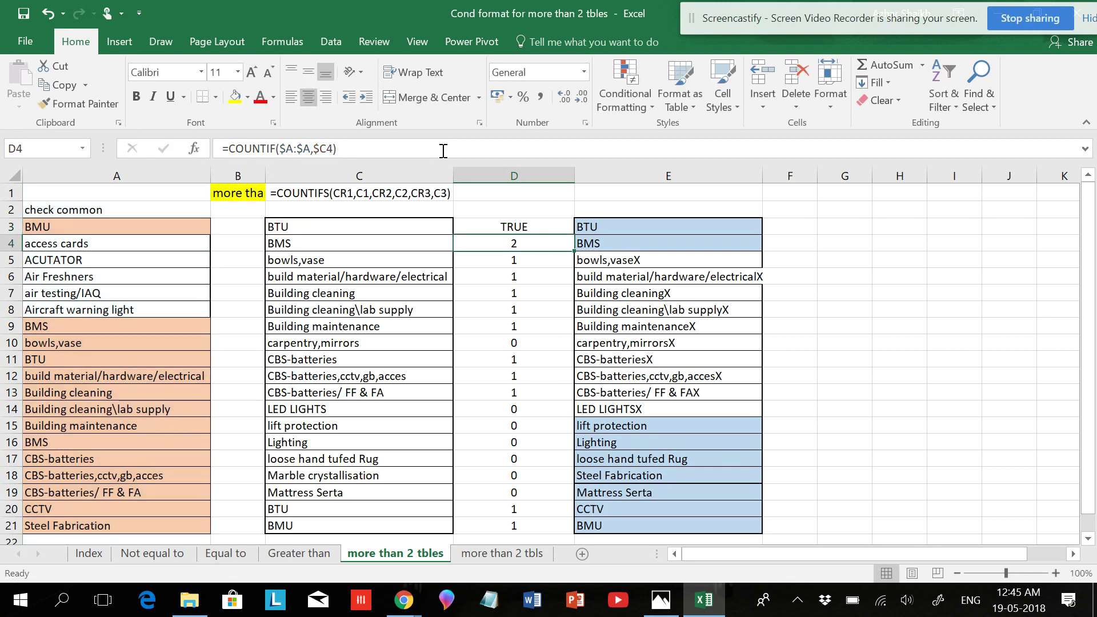
pyautogui.press('Up')
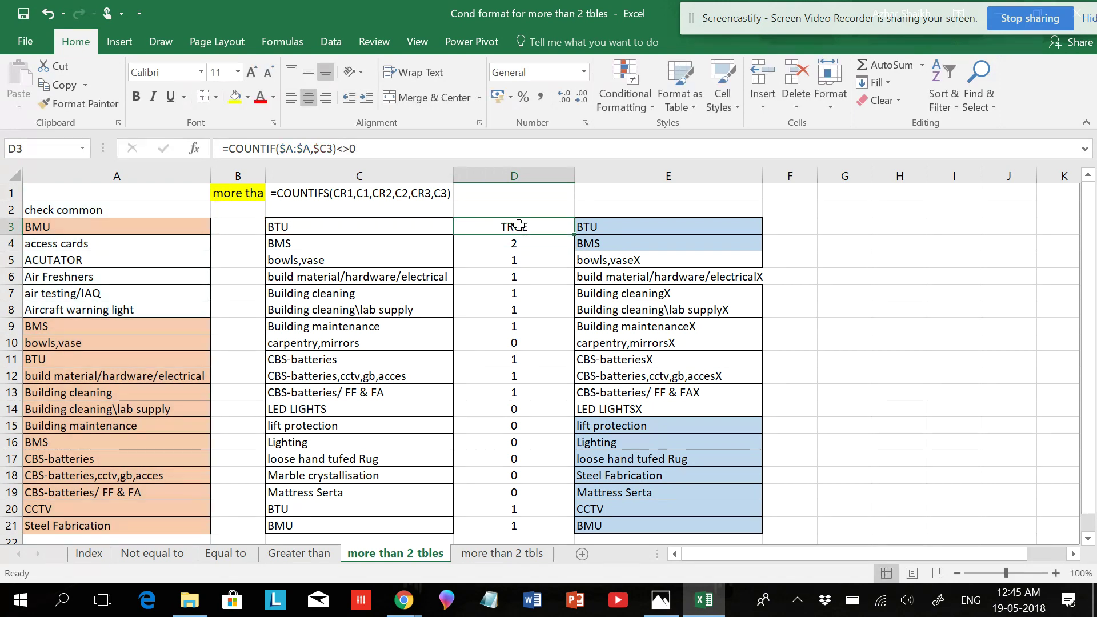
pyautogui.click(360, 147)
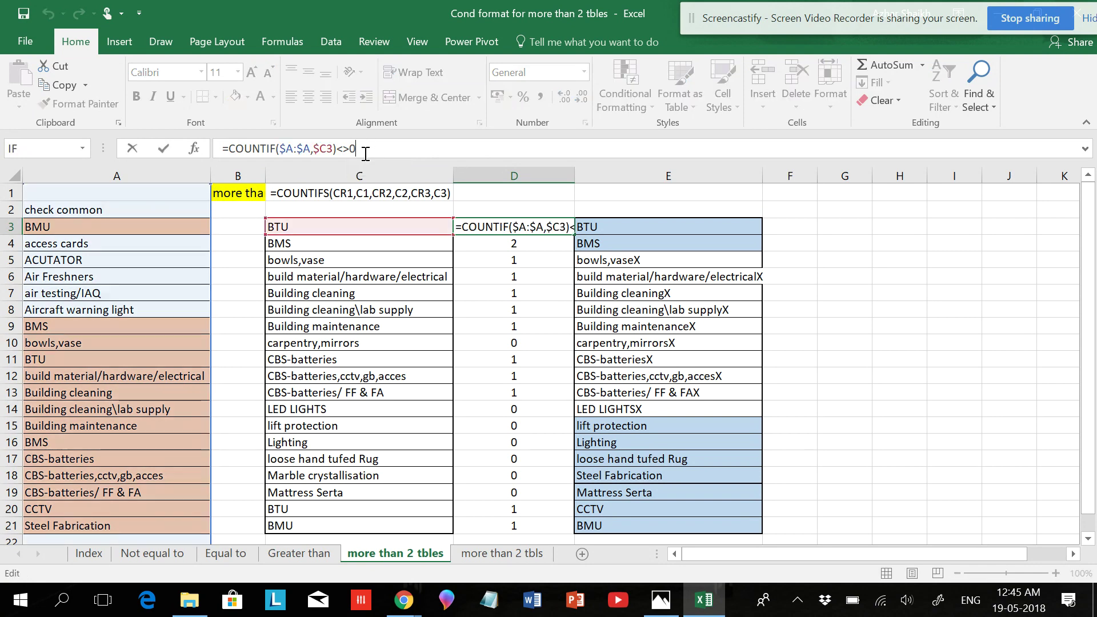
pyautogui.press('BackSpace')
pyautogui.press('BackSpace')
pyautogui.press('BackSpace')
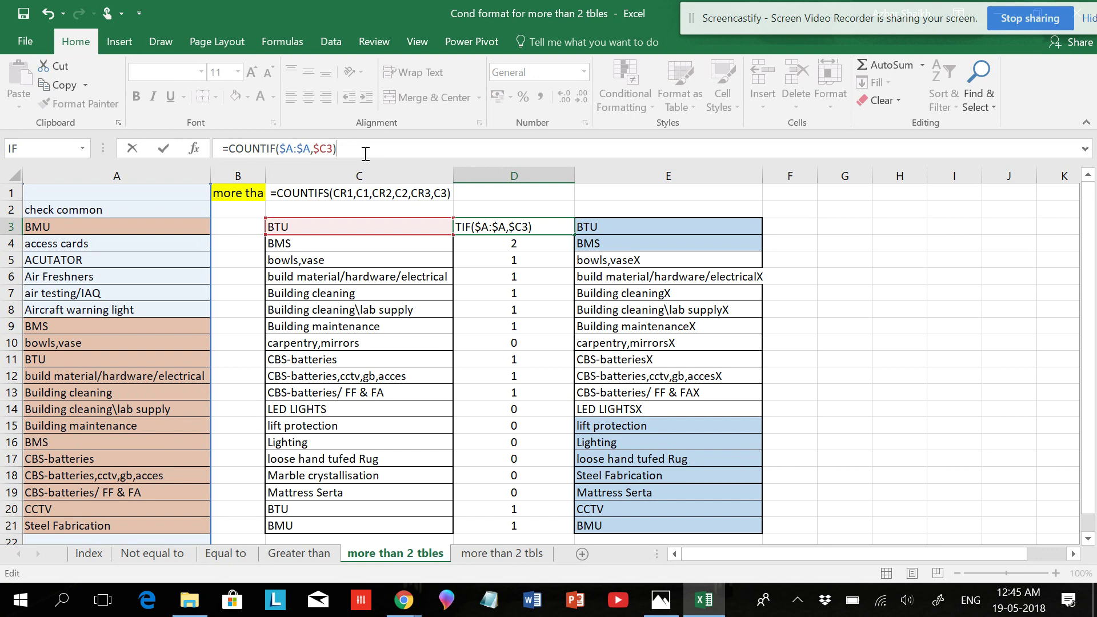
pyautogui.press('Escape')
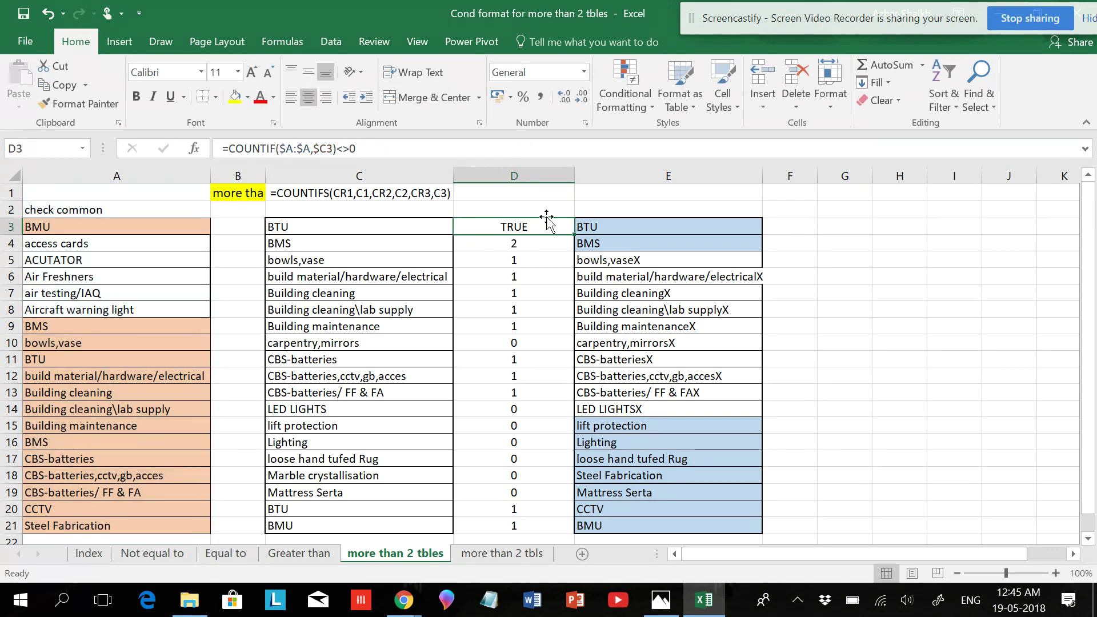
# Remove the <>0 condition from the COUNTIF formula in D3.
pyautogui.moveTo(372, 148); pyautogui.dragTo(341, 145)
pyautogui.press('BackSpace')
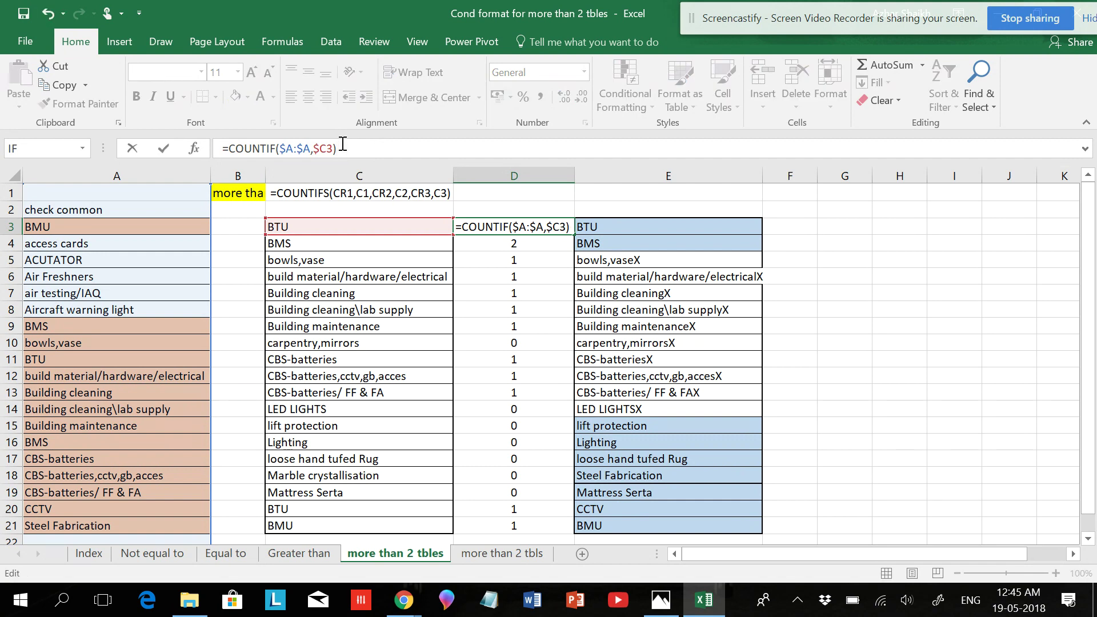
pyautogui.press('Return')
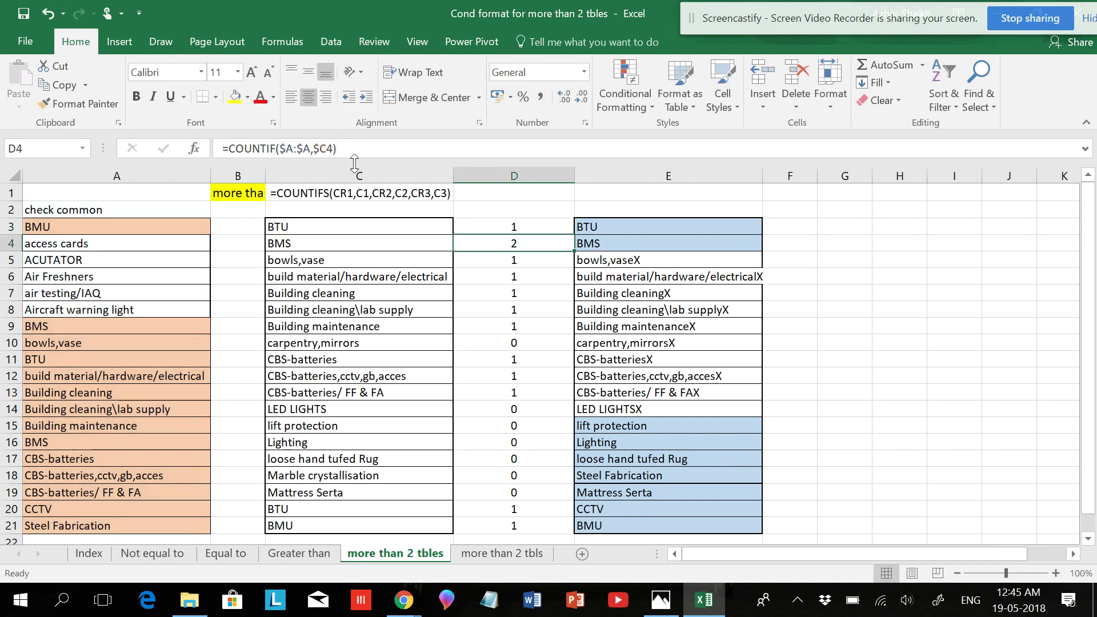
# Add a second COUNTIF to the formula in D3 with +, using the absolute whole-column range $E:$E as its first argument.
pyautogui.click(617, 233)
pyautogui.click(518, 224)
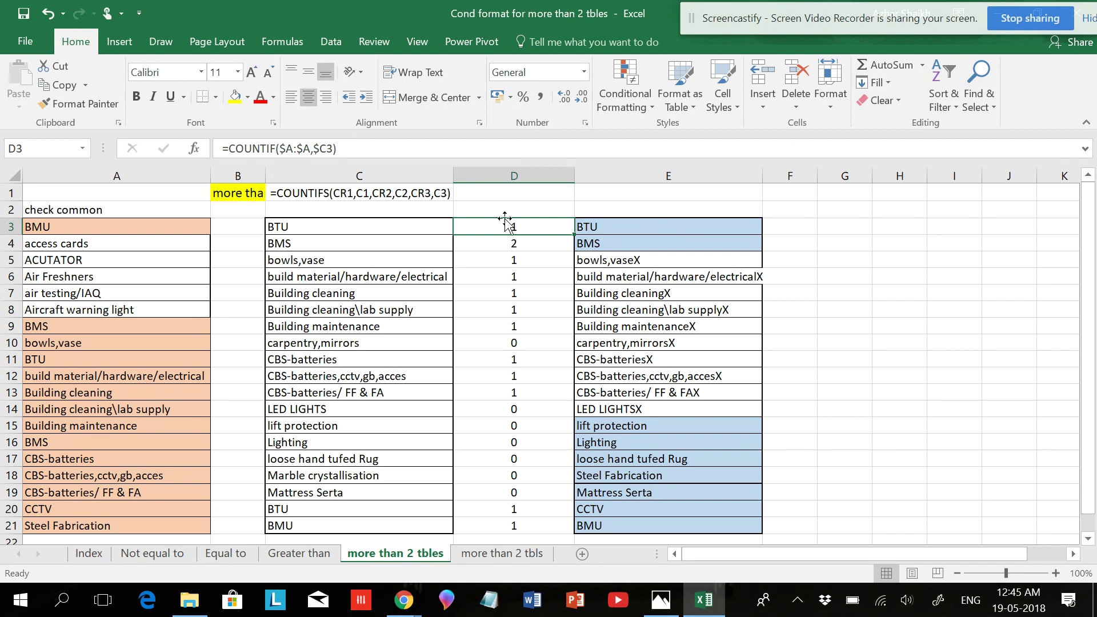
pyautogui.click(356, 151)
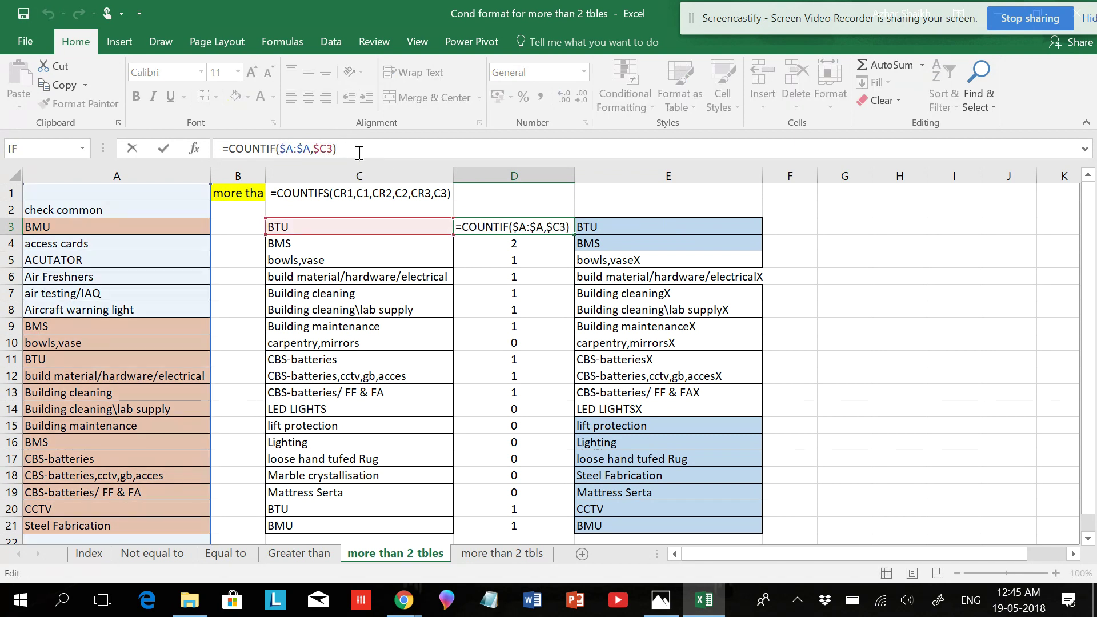
pyautogui.write('+')
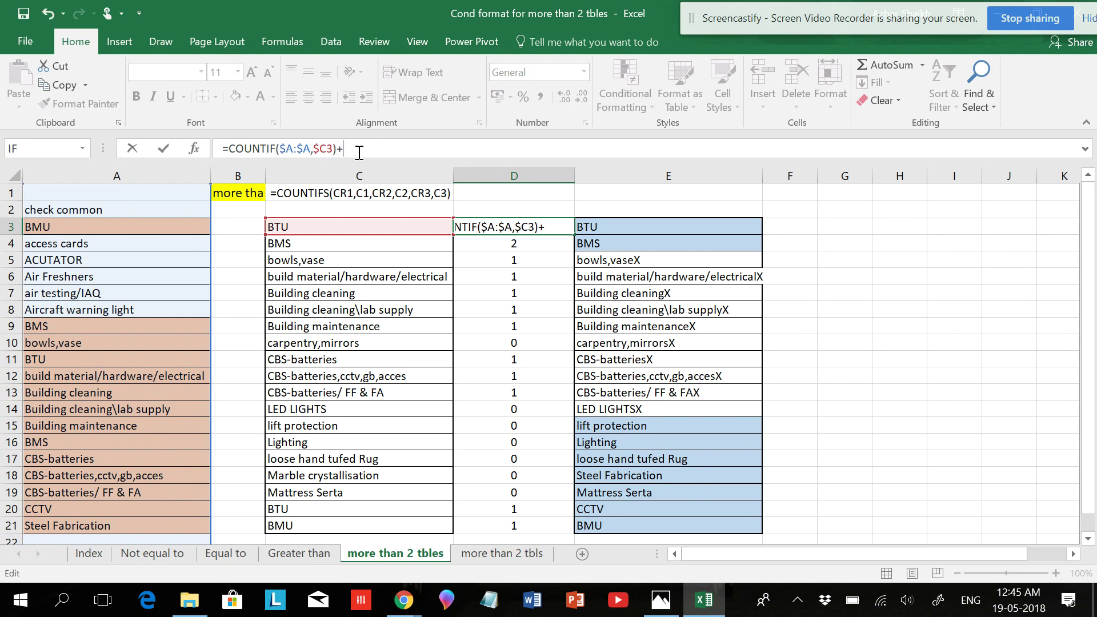
pyautogui.write('COUNTIF')
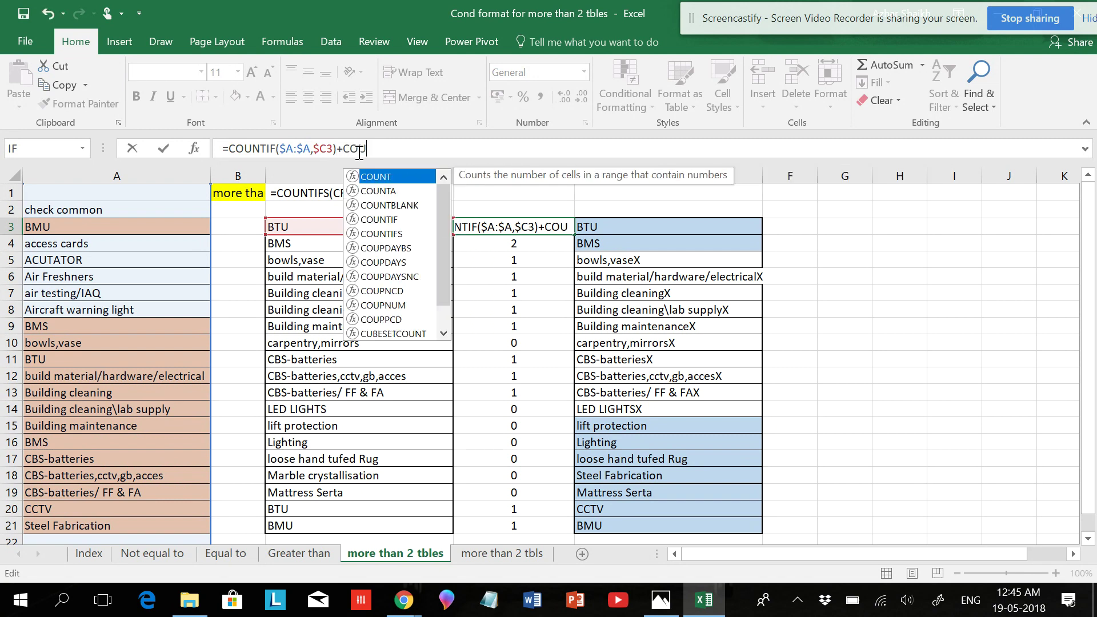
pyautogui.write('(')
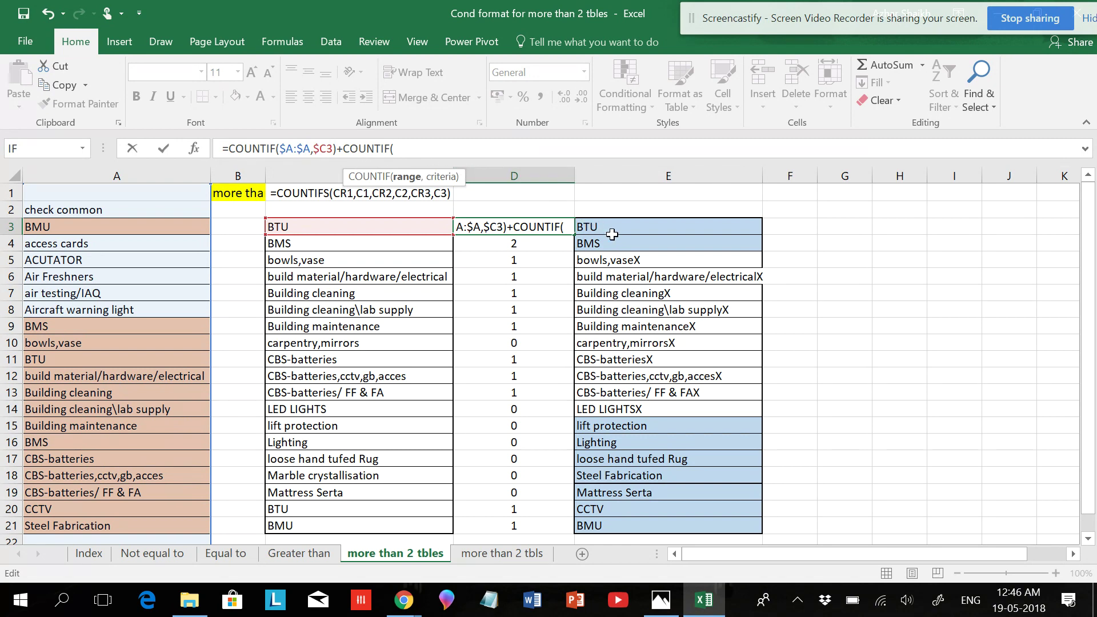
pyautogui.moveTo(633, 226); pyautogui.dragTo(657, 525)
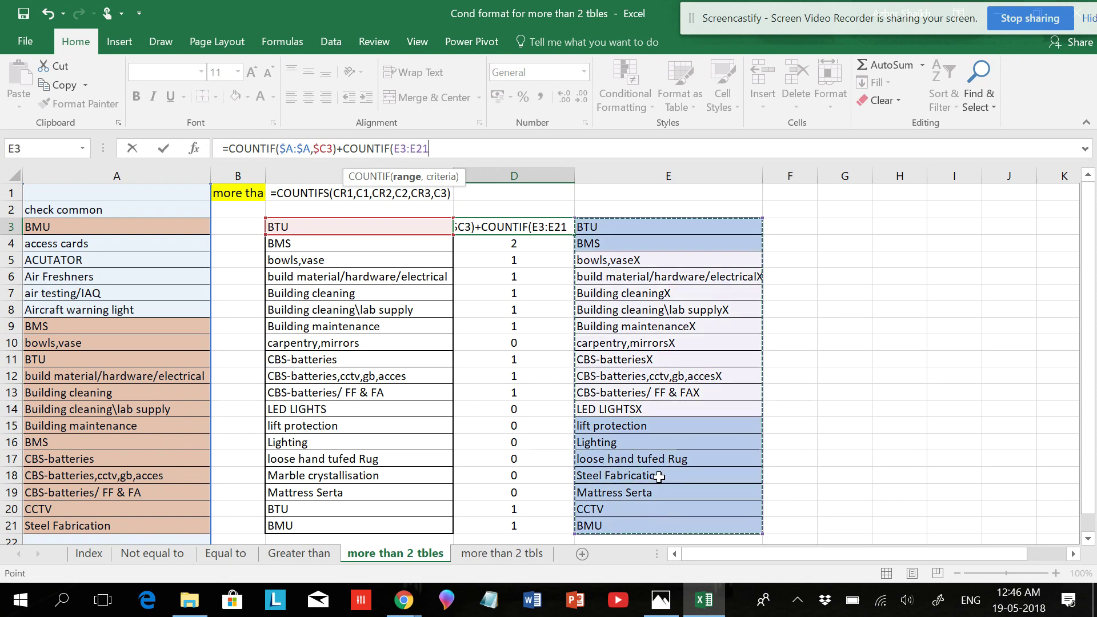
pyautogui.click(646, 171)
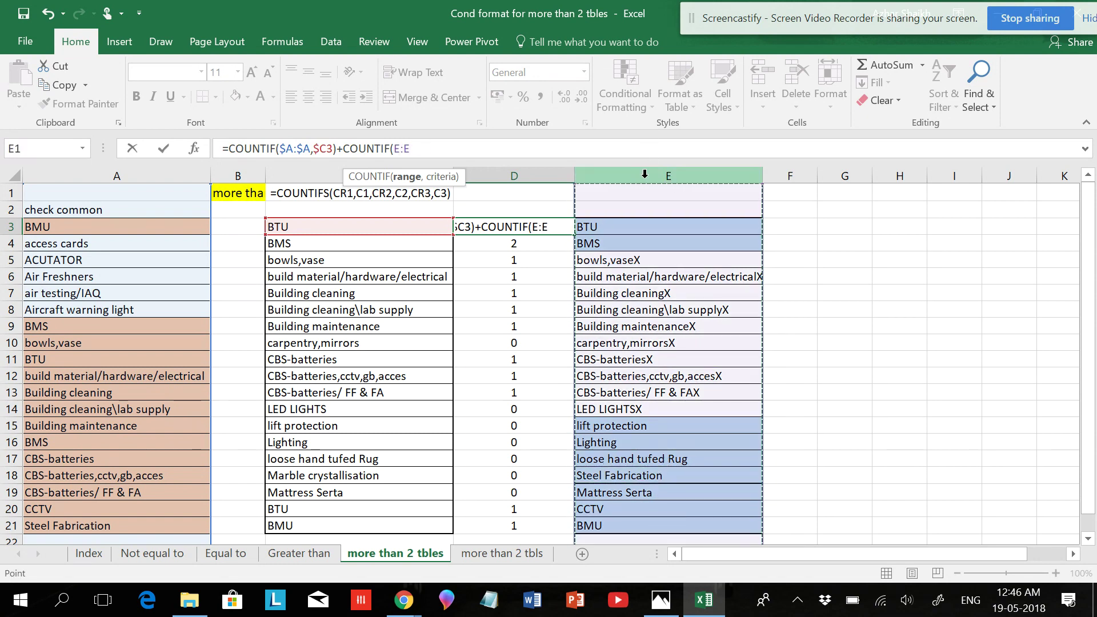
pyautogui.press('F4')
pyautogui.write(',')
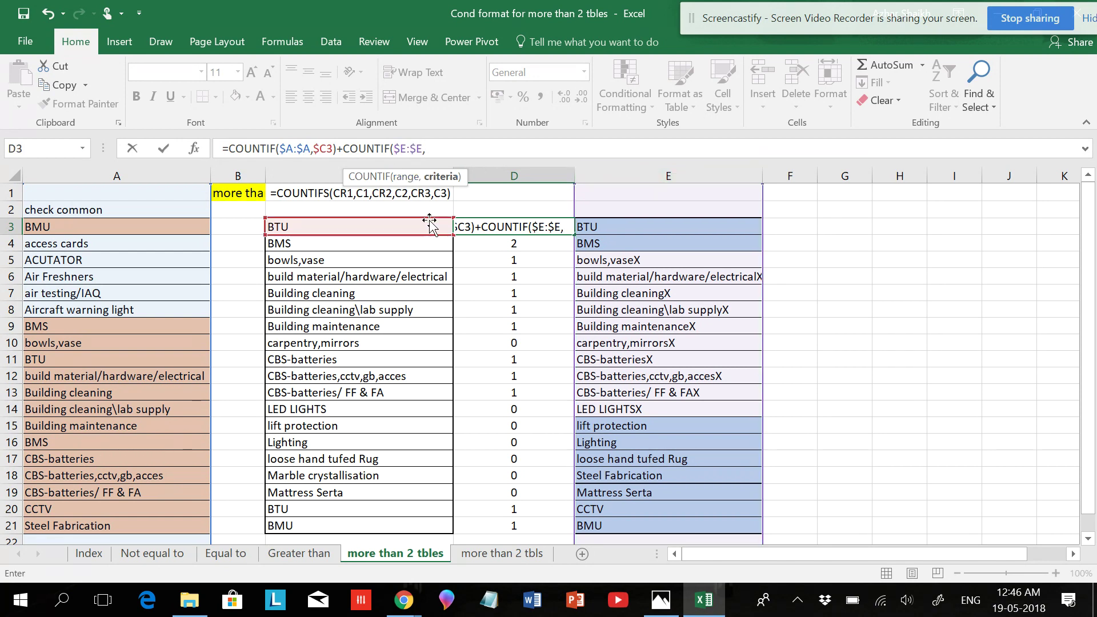
# Complete the second COUNTIF in D3 with $C3 as the criterion and fill the combined formula down to D21.
pyautogui.click(403, 227)
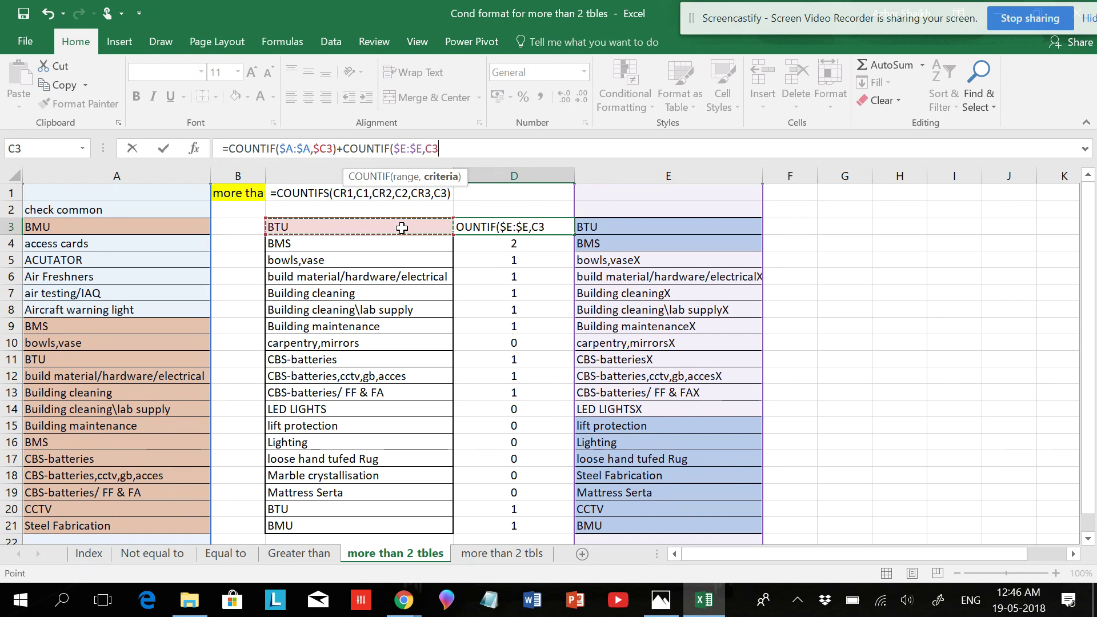
pyautogui.press('F4')
pyautogui.press('F4')
pyautogui.press('F4')
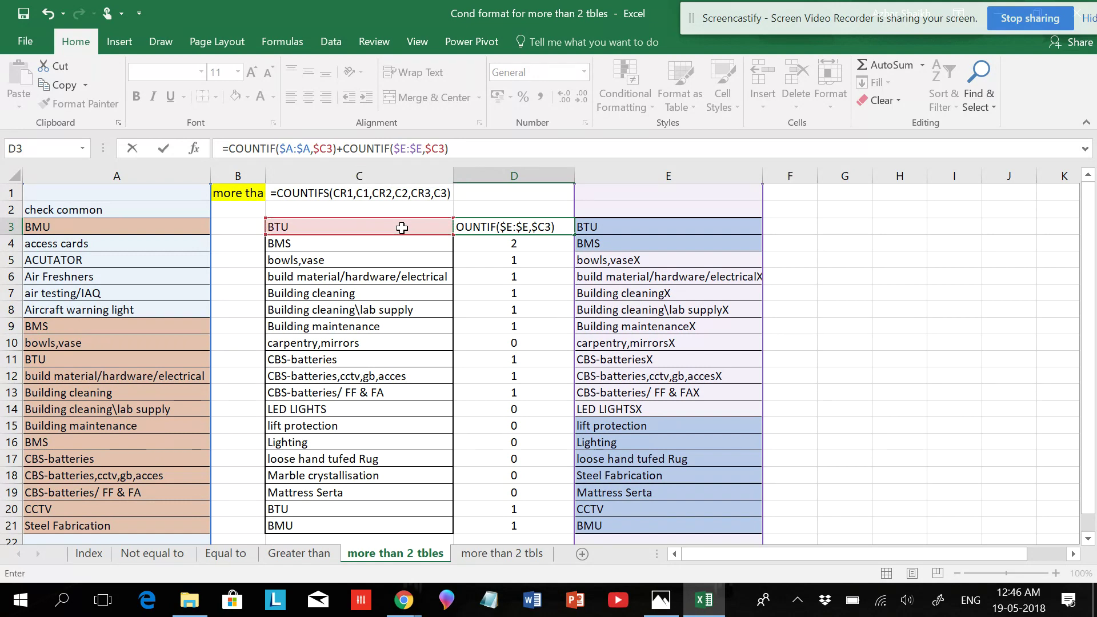
pyautogui.hotkey('ctrl', 'Return')
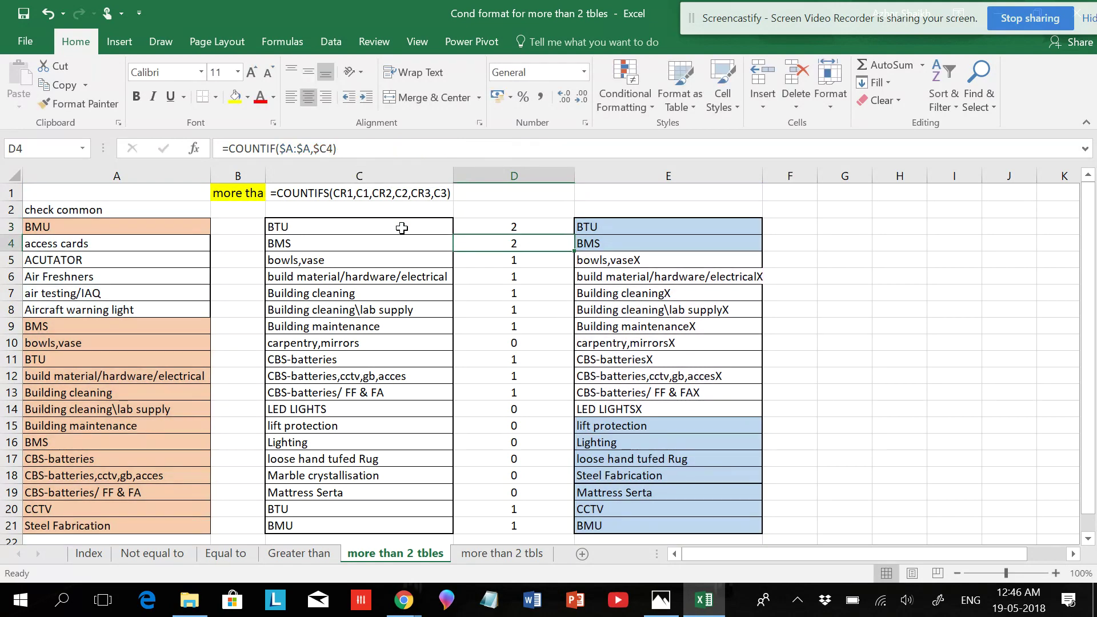
pyautogui.click(512, 228)
pyautogui.doubleClick(574, 240)
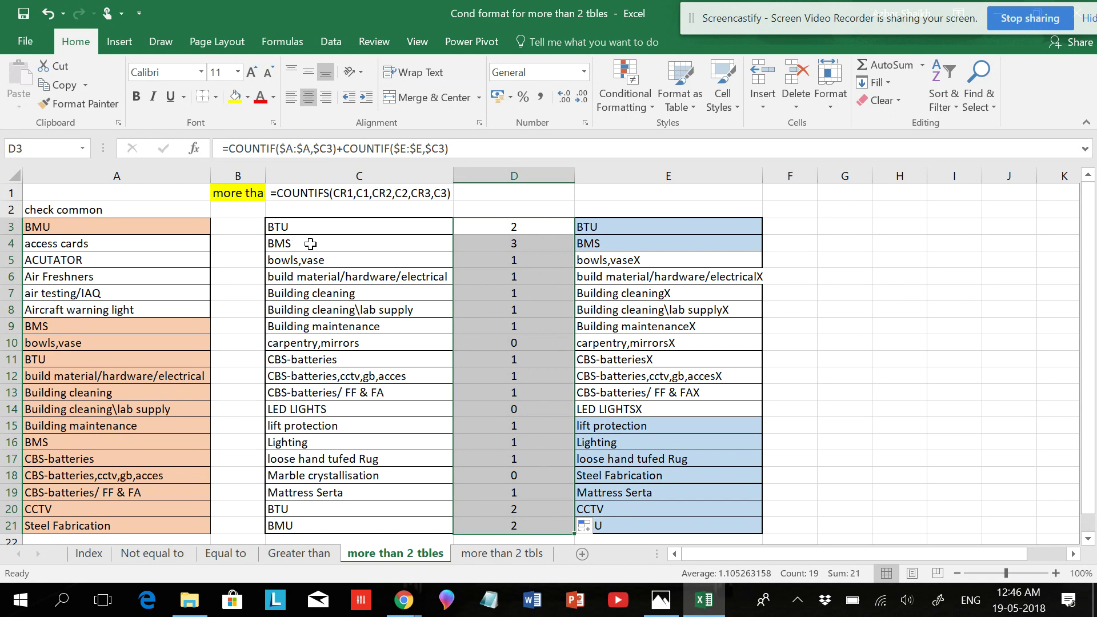
# Copy the BTU entry from C3 into A2 to test the combined count.
pyautogui.click(303, 244)
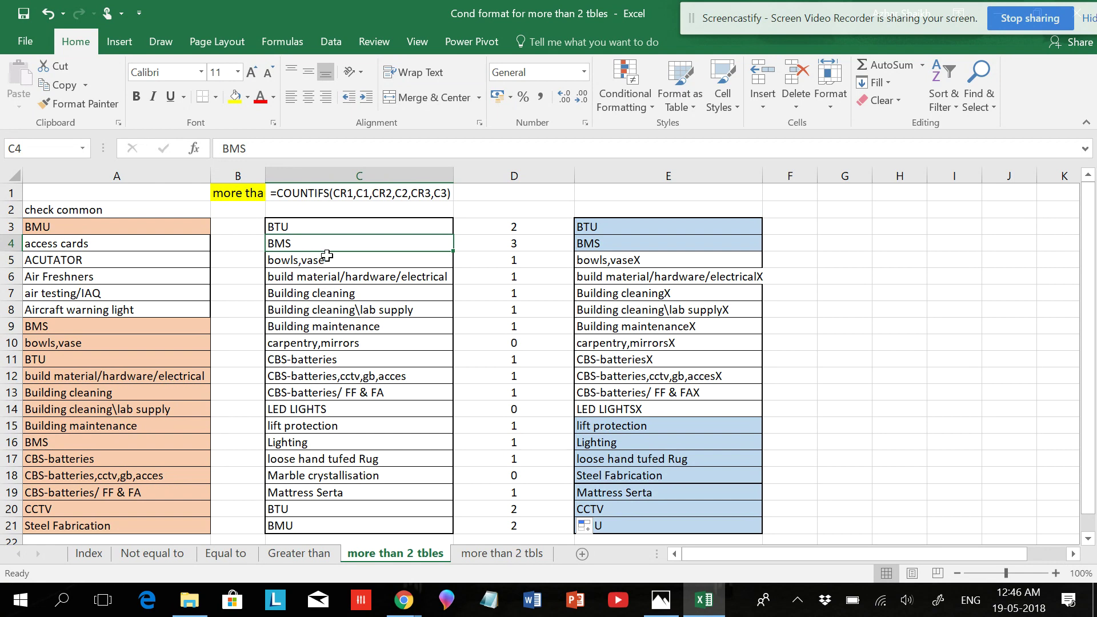
pyautogui.click(301, 226)
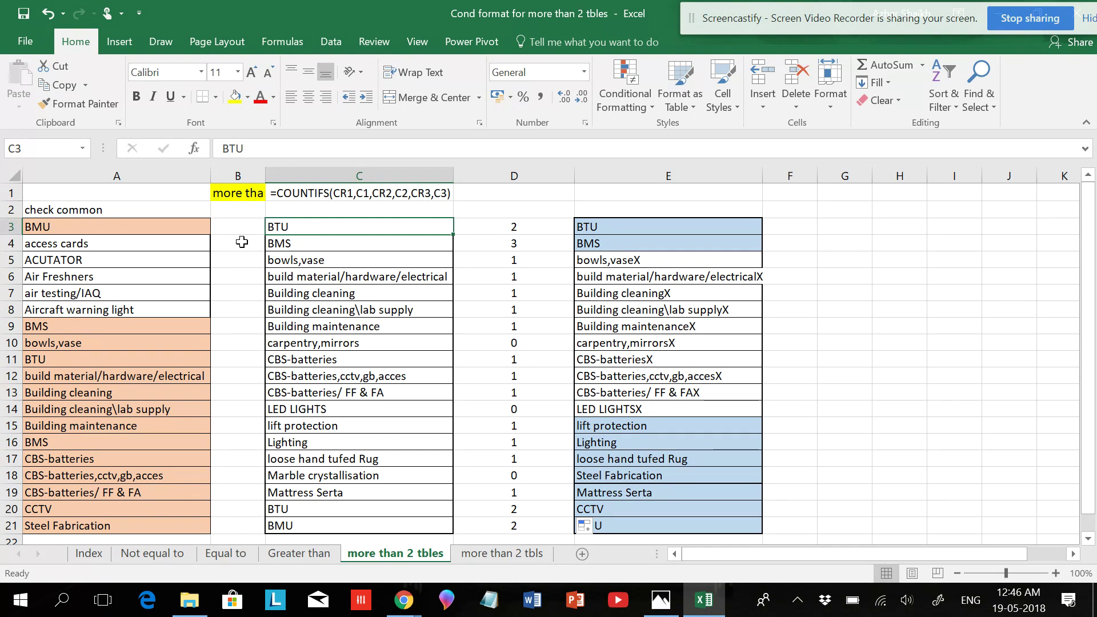
pyautogui.click(282, 510)
pyautogui.click(291, 227)
pyautogui.hotkey('ctrl', 'c')
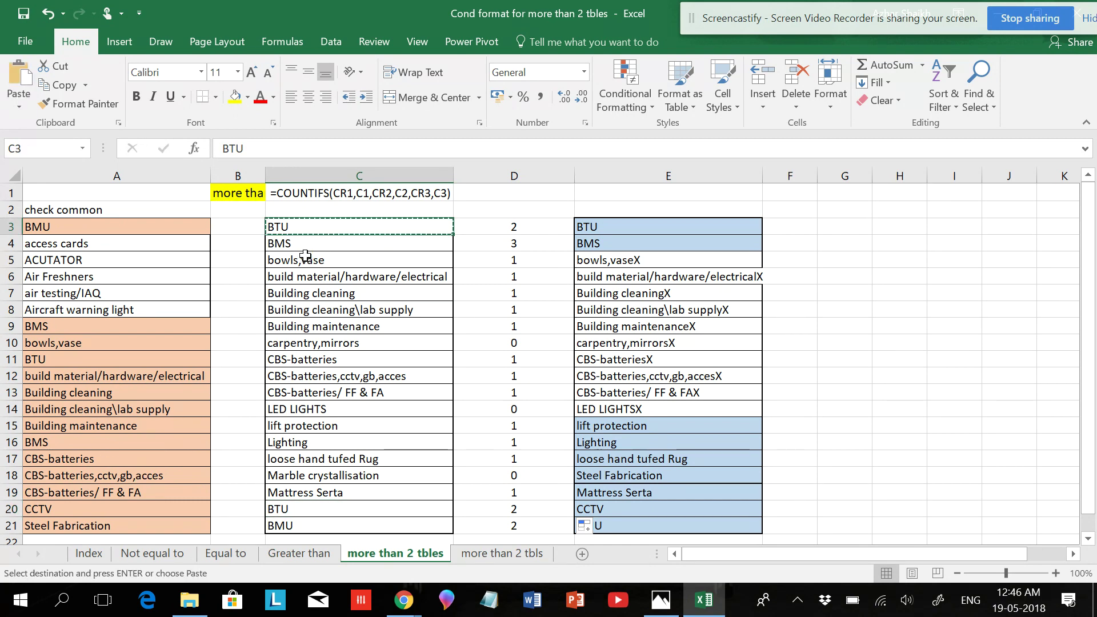
pyautogui.click(110, 208)
pyautogui.hotkey('ctrl', 'v')
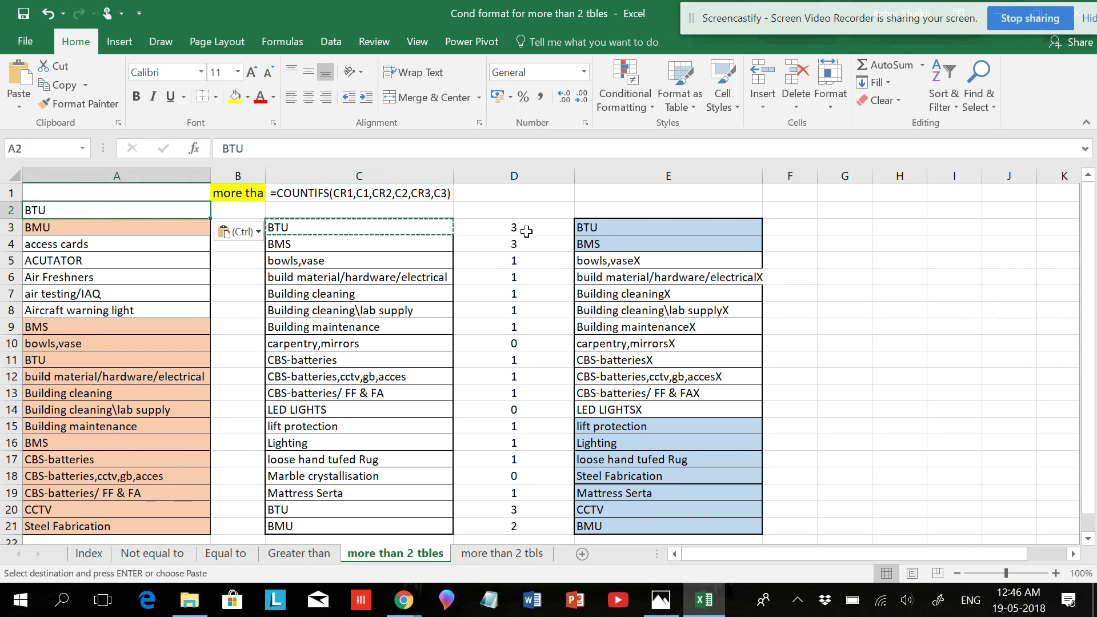
# Paste BTU into C2 as well and move that copy to E2.
pyautogui.click(354, 211)
pyautogui.hotkey('ctrl', 'v')
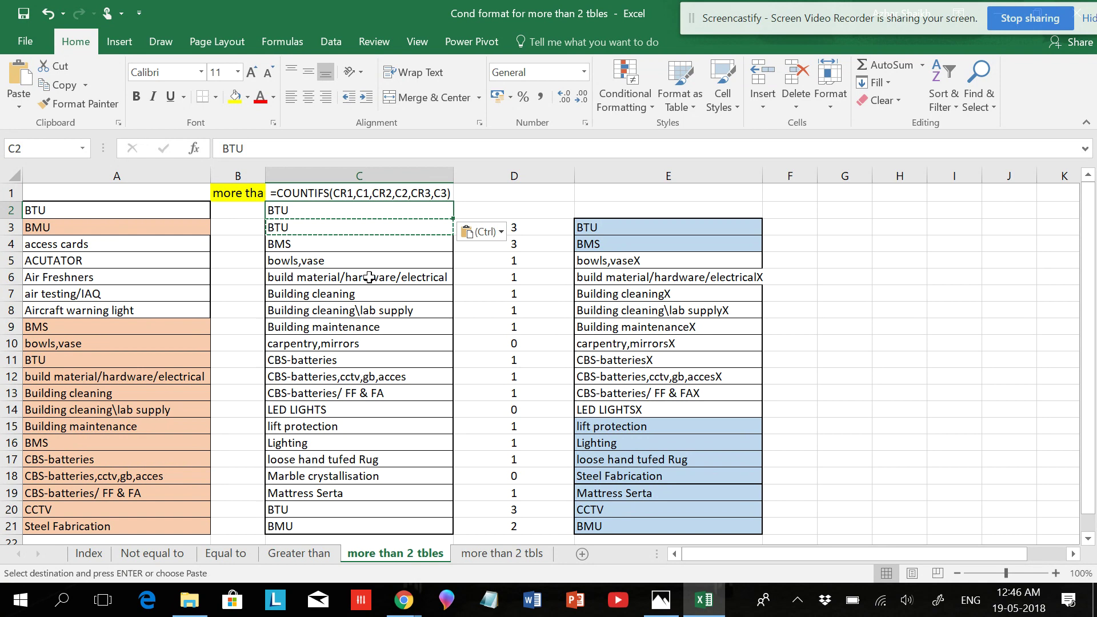
pyautogui.press('Escape')
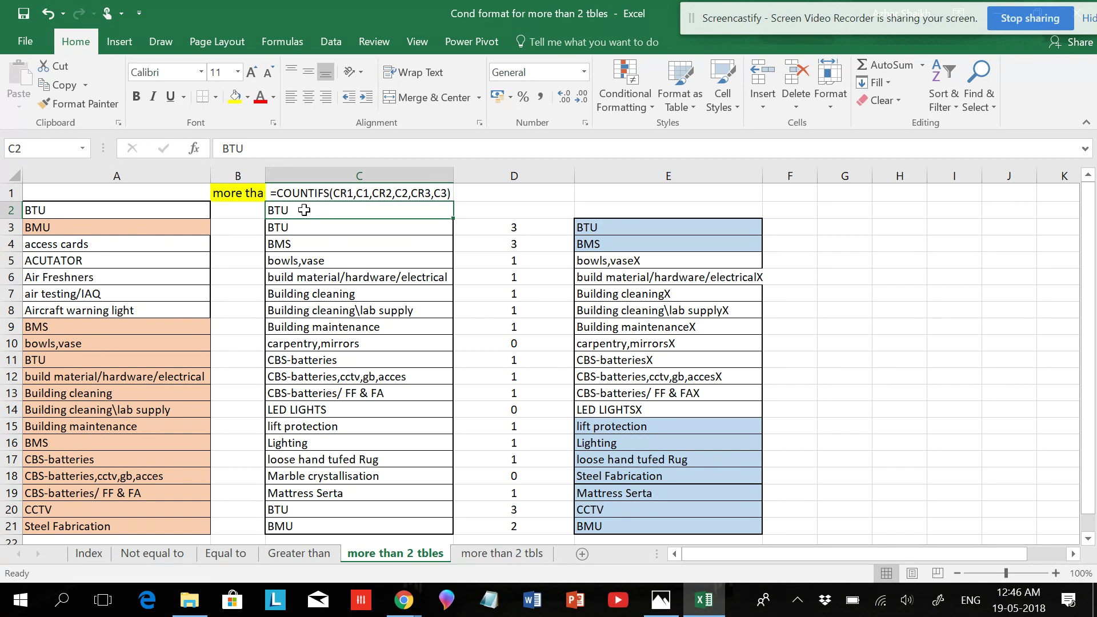
pyautogui.moveTo(453, 214); pyautogui.dragTo(610, 223)
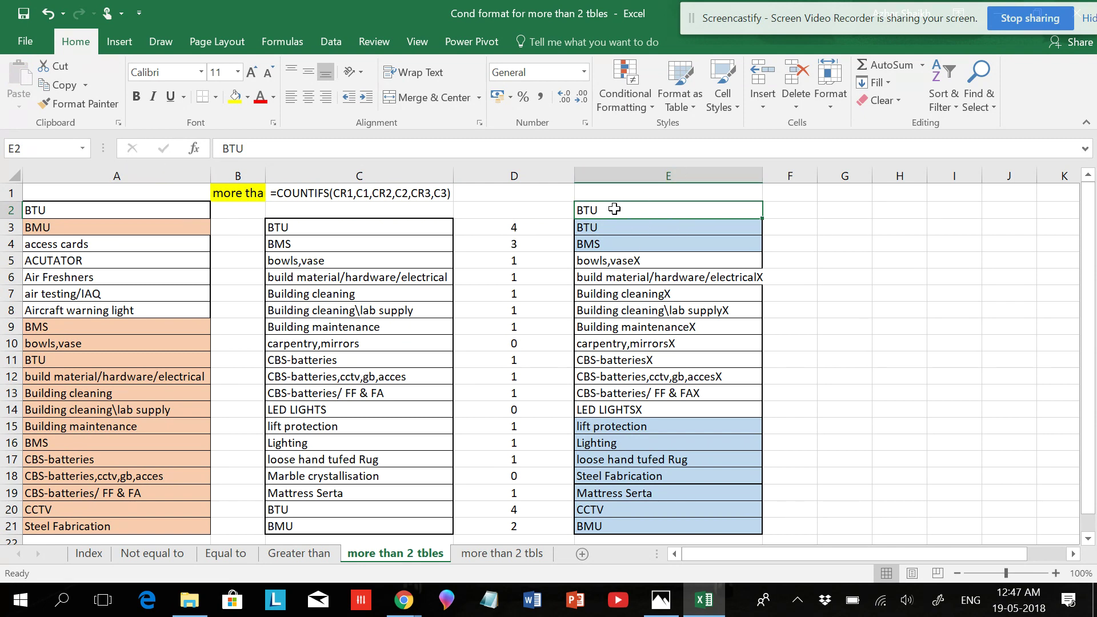
# Clear the BTU test entries from E2 and A2.
pyautogui.press('Delete')
pyautogui.click(156, 212)
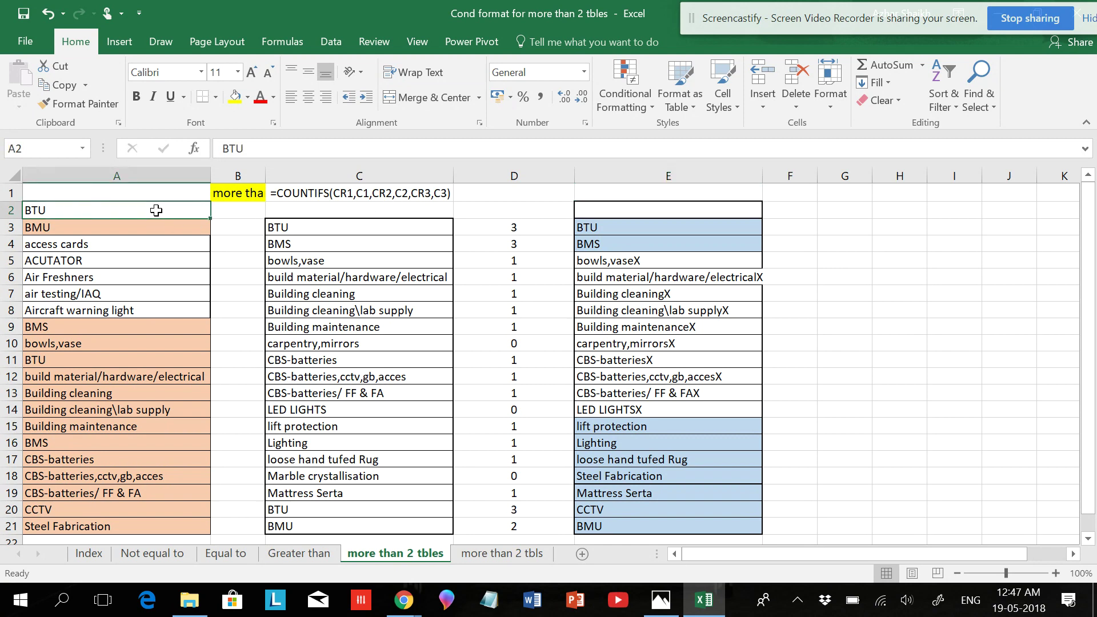
pyautogui.press('Delete')
pyautogui.press('Down')
pyautogui.press('Down')
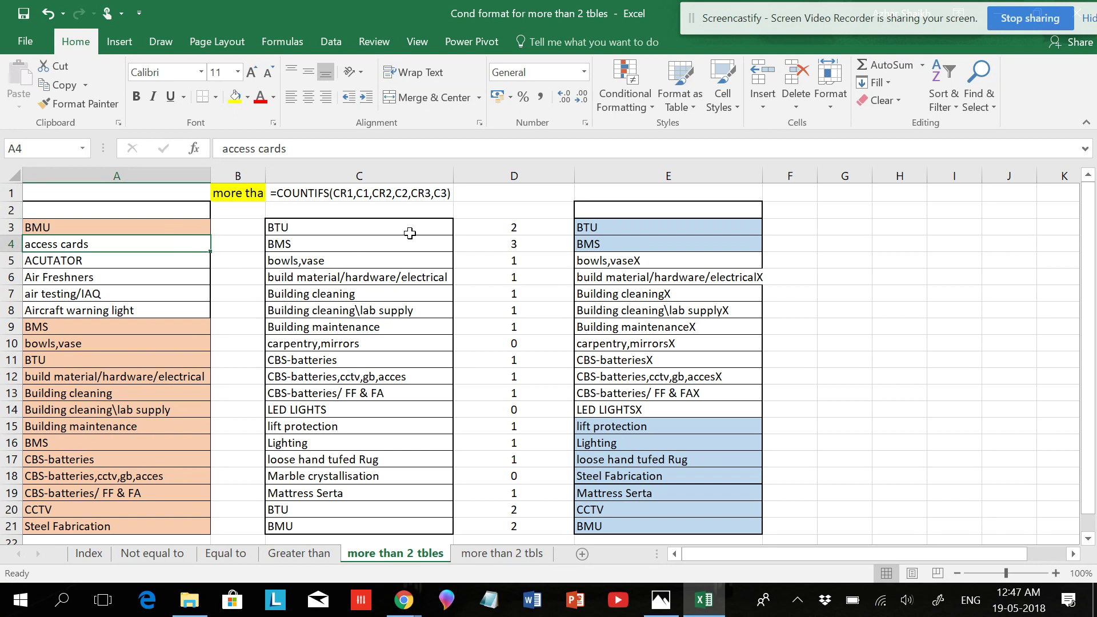
# Copy the formula text COUNTIF($A:$A,$C3)+COUNTIF($E:$E,$C3) from D3 without its equals sign and leave the cell unedited.
pyautogui.click(491, 230)
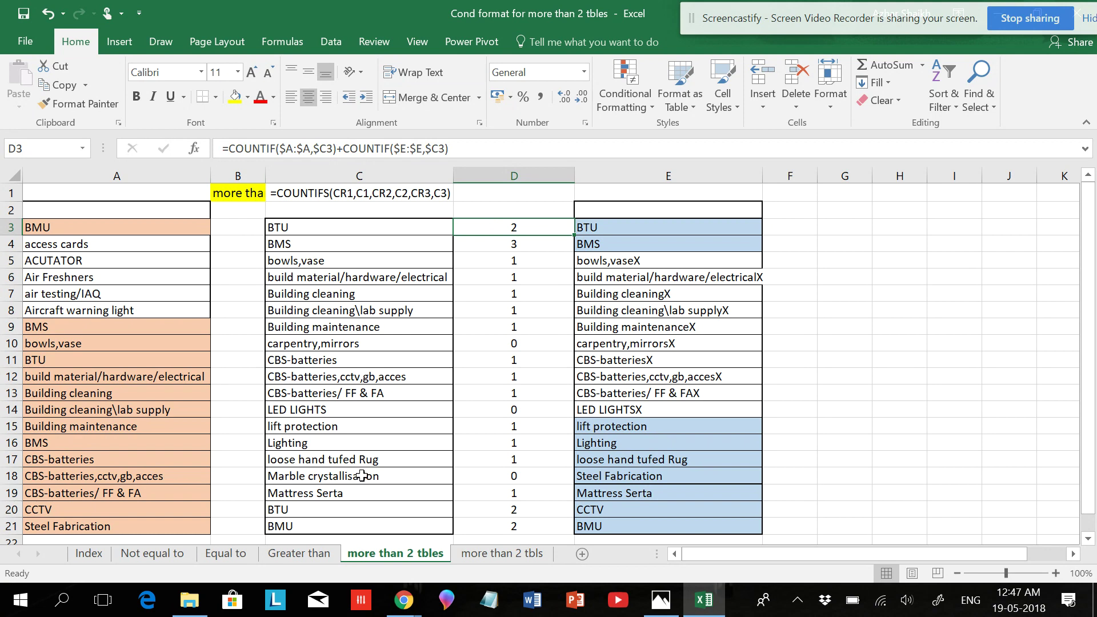
pyautogui.moveTo(451, 143); pyautogui.dragTo(235, 149)
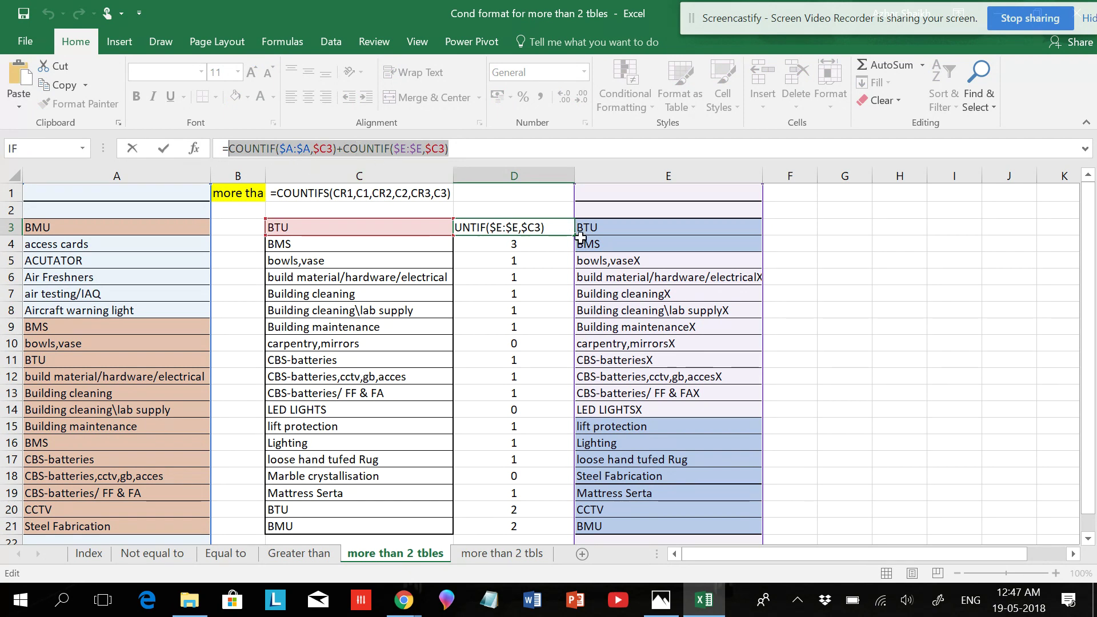
pyautogui.click(466, 149)
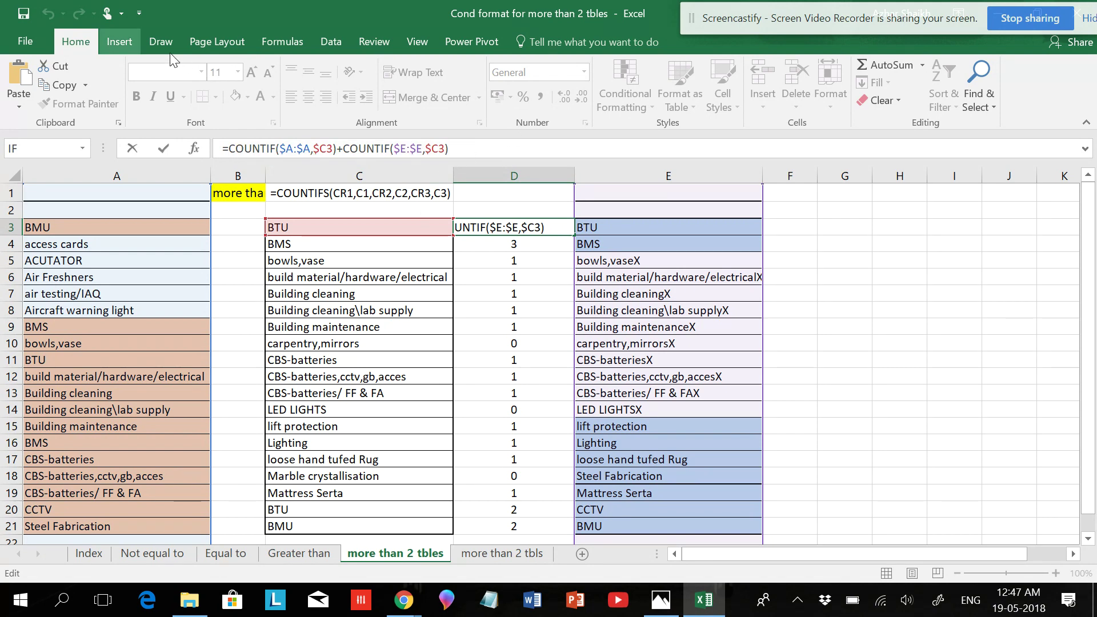
pyautogui.click(554, 299)
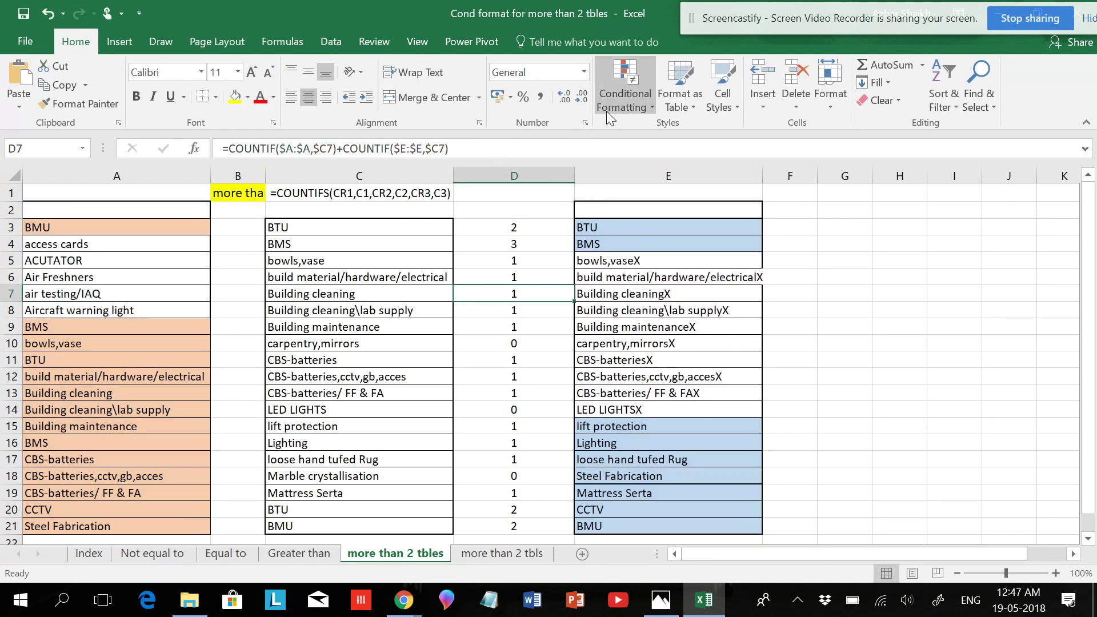
pyautogui.click(396, 215)
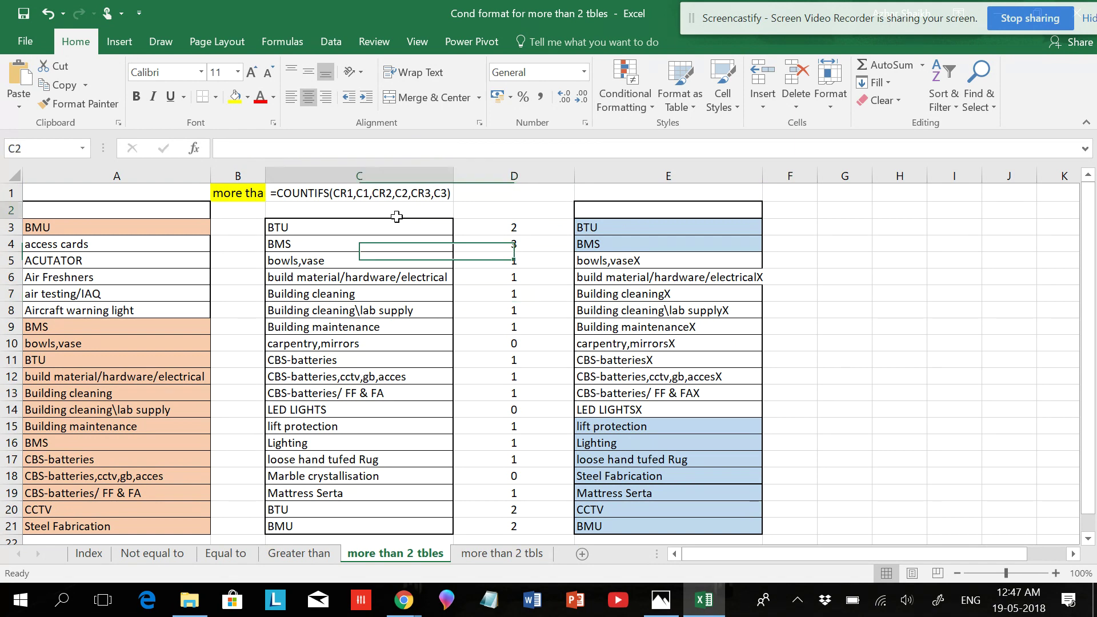
pyautogui.click(394, 176)
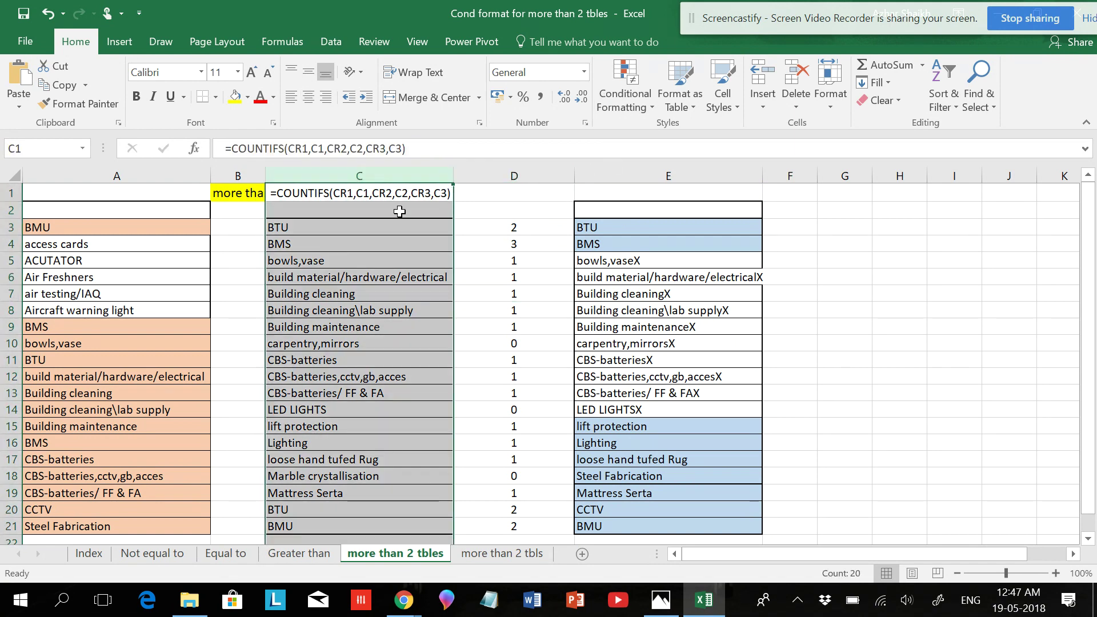
pyautogui.moveTo(398, 227); pyautogui.dragTo(408, 296)
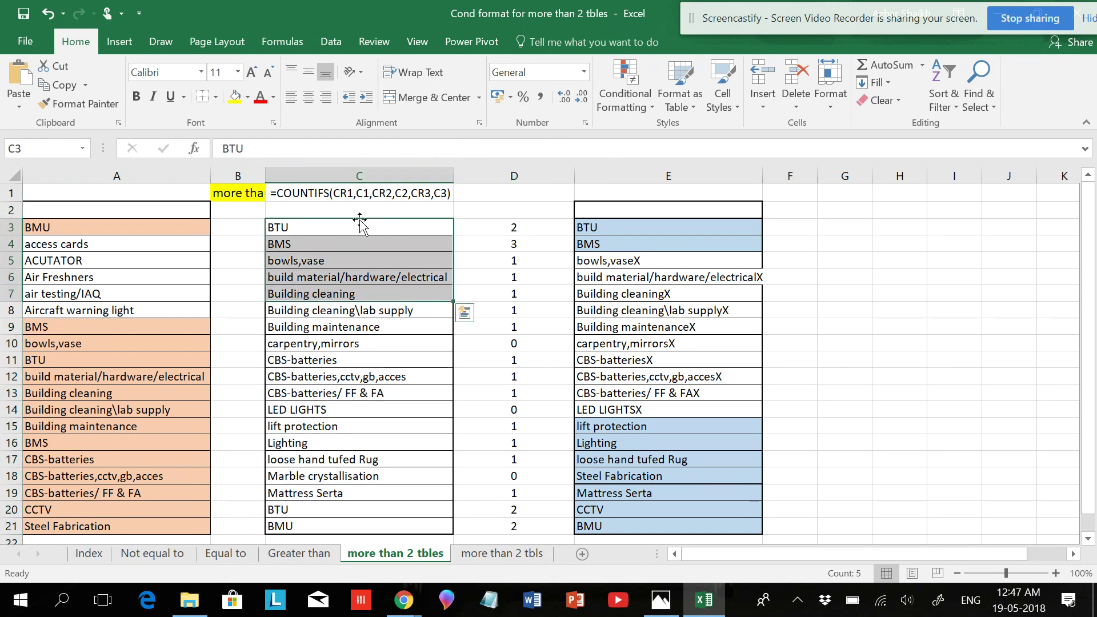
pyautogui.click(375, 238)
pyautogui.click(380, 193)
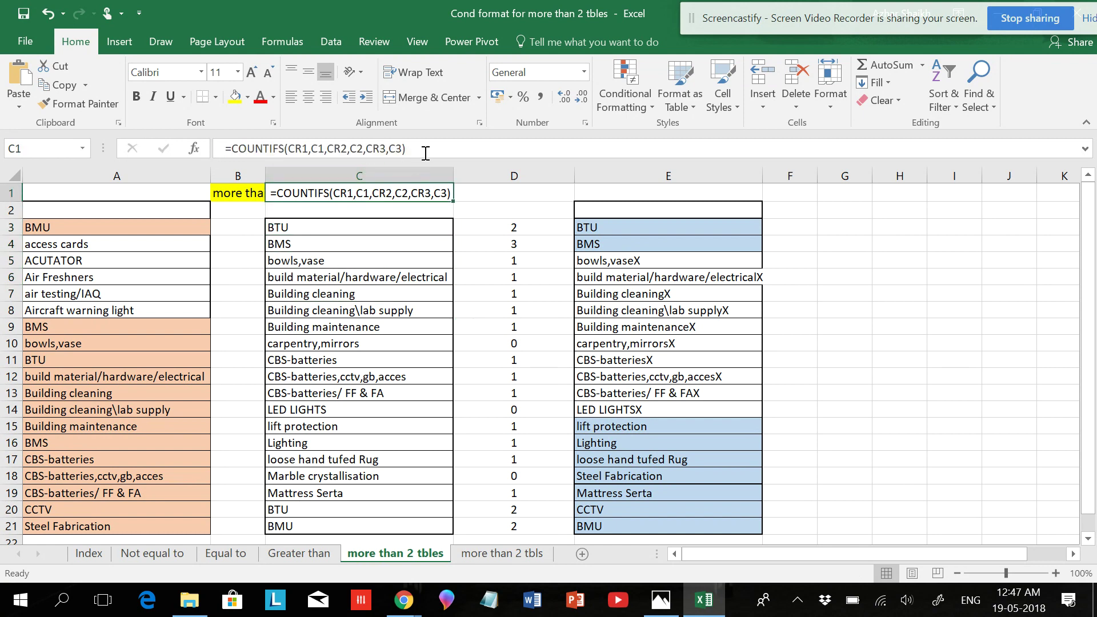
pyautogui.click(620, 101)
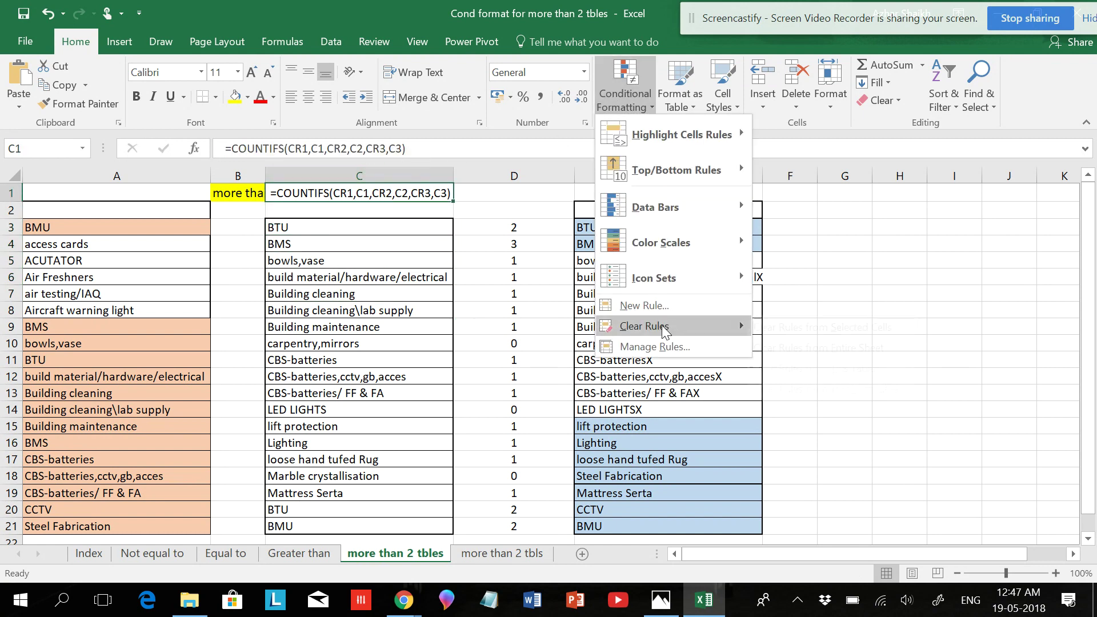
pyautogui.click(657, 307)
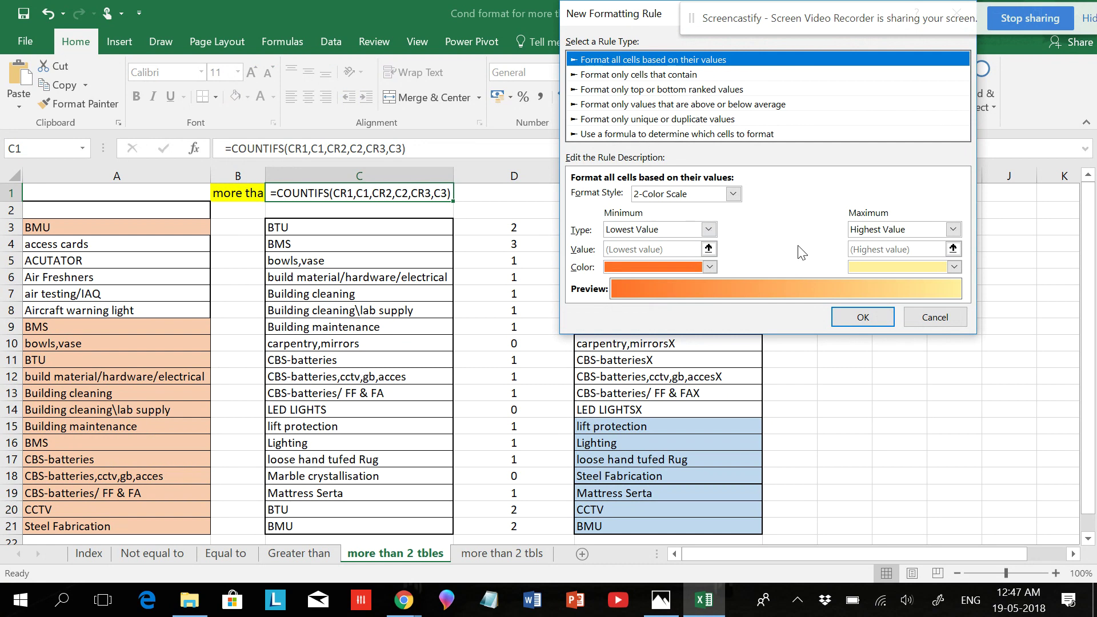
pyautogui.click(935, 316)
# Start a formula-based conditional formatting rule for C3:C21 with the formula COUNTIF($A:$A,$C3)+COUNTIF($E:$E,$C3).
pyautogui.moveTo(398, 227); pyautogui.dragTo(371, 523)
pyautogui.click(628, 109)
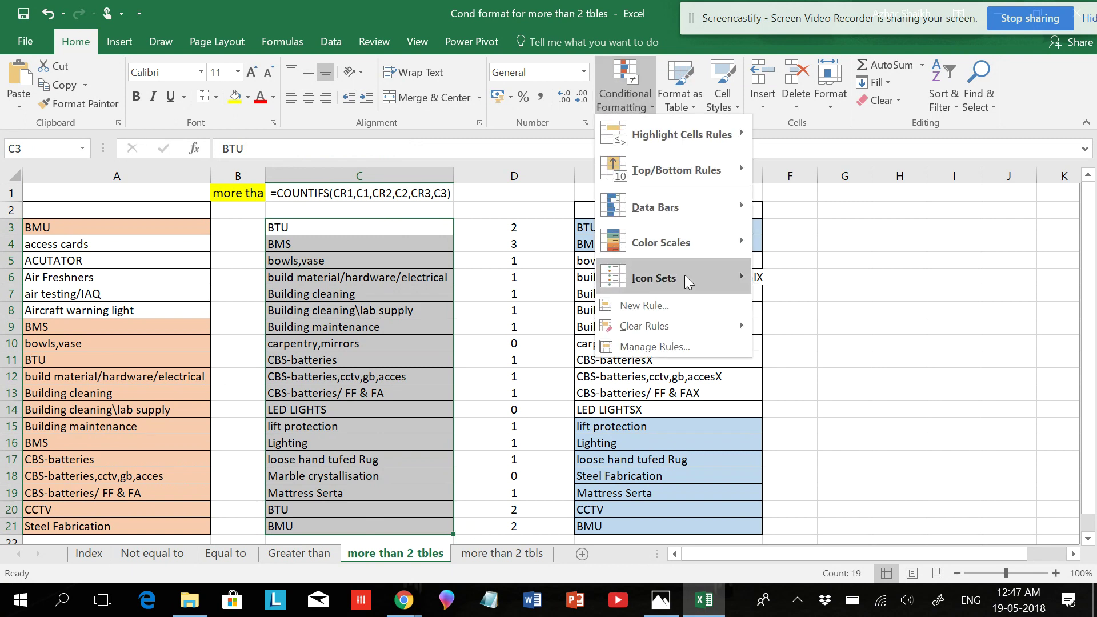
pyautogui.click(657, 307)
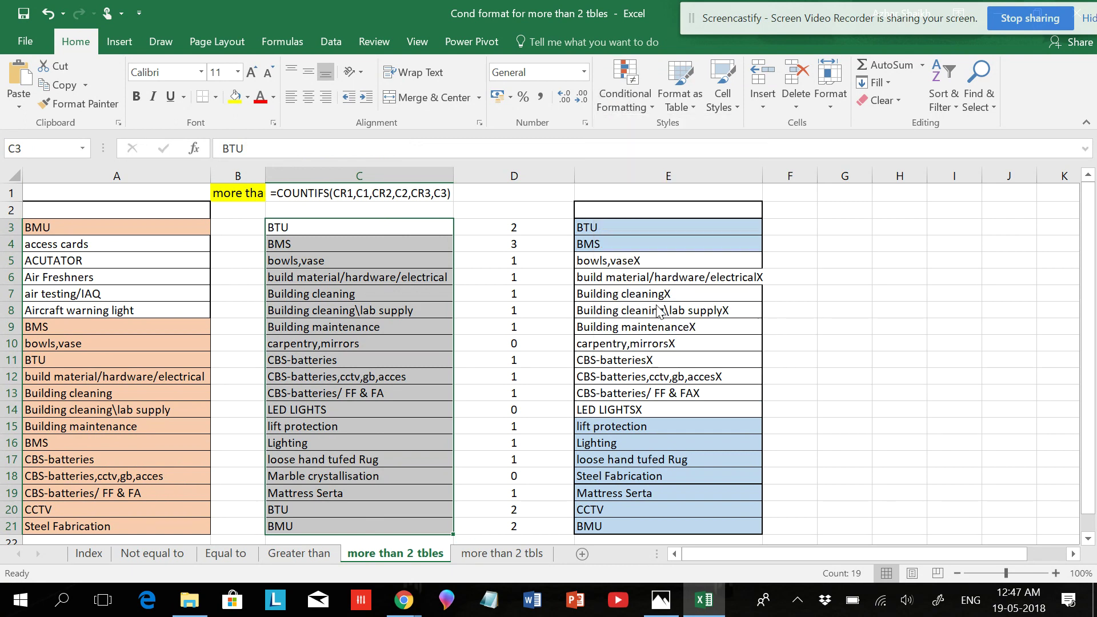
pyautogui.click(689, 137)
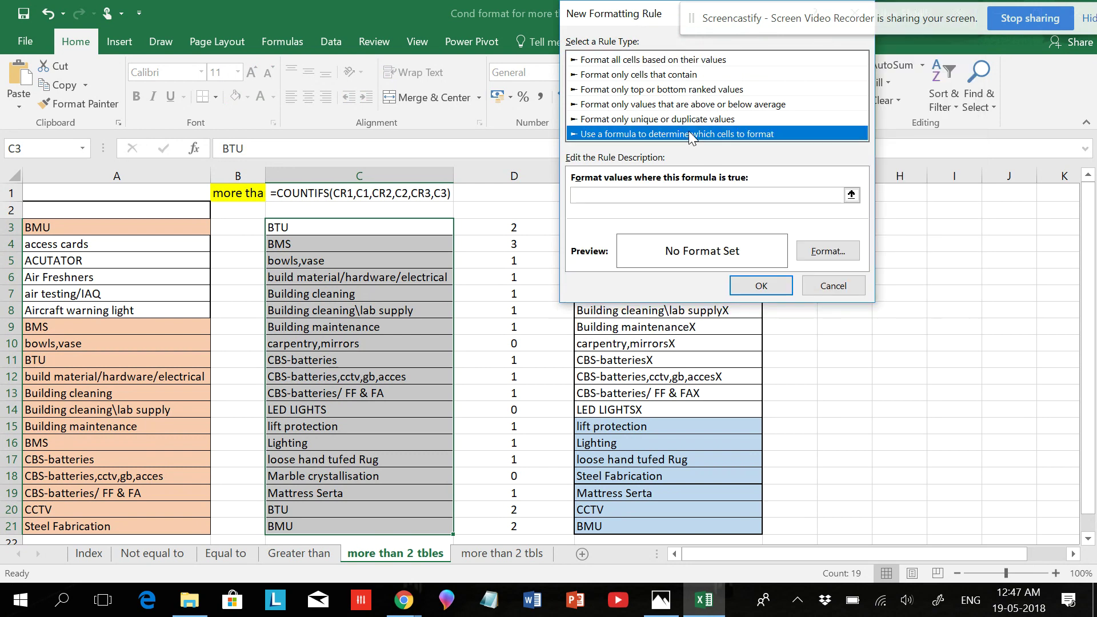
pyautogui.click(617, 194)
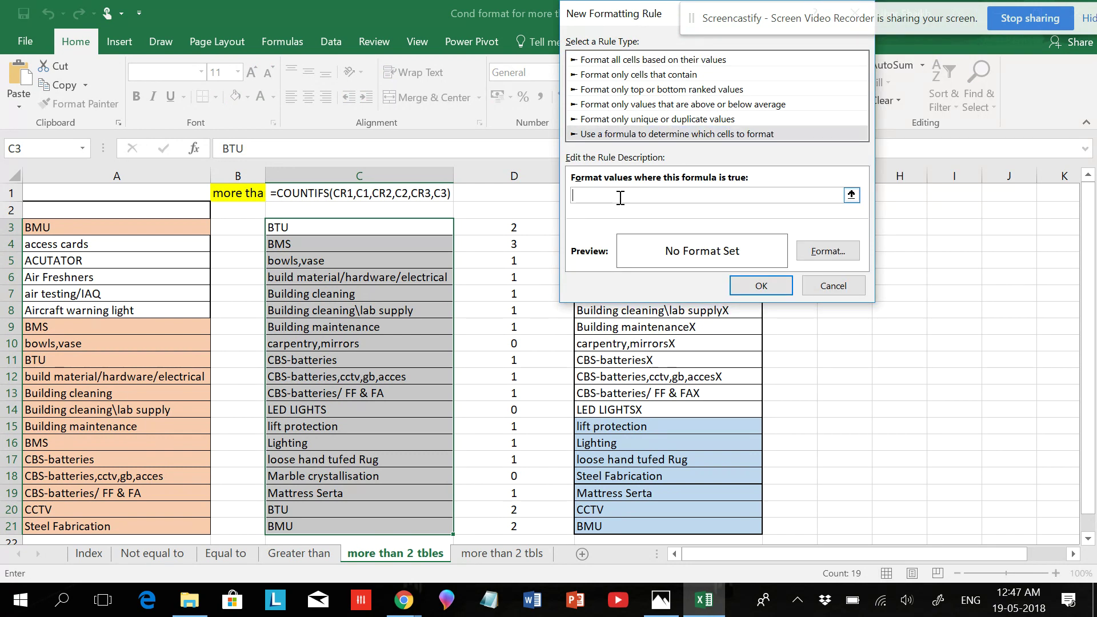
pyautogui.write('COUNTIF($A:$A,$C3)+COUNTIF($E:$E,$C3)')
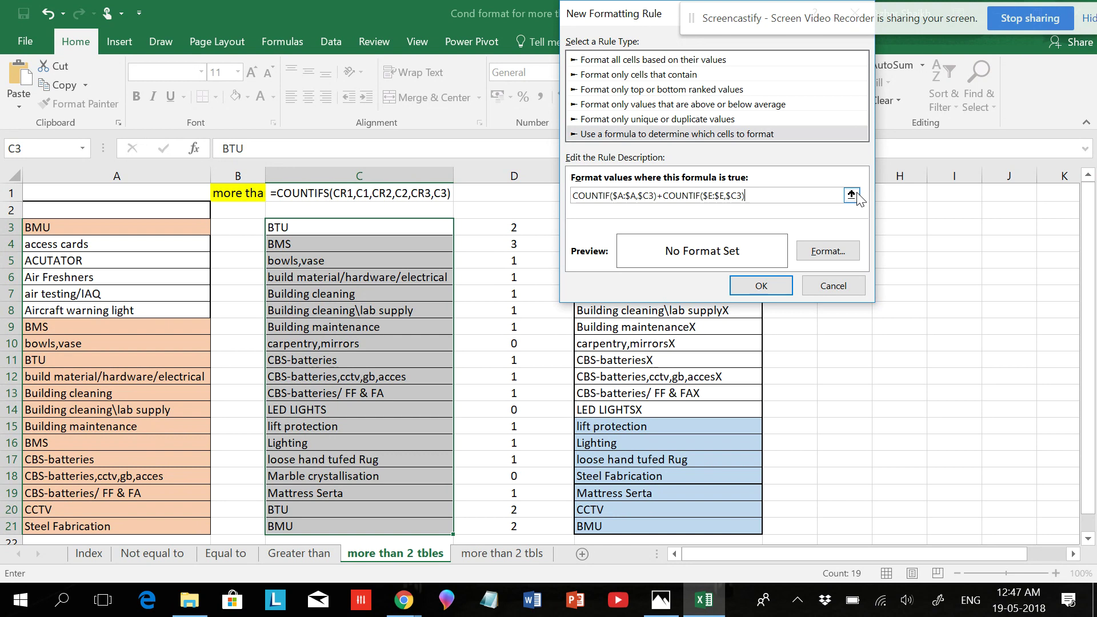
# Give the new rule a light green fill and create it.
pyautogui.click(830, 252)
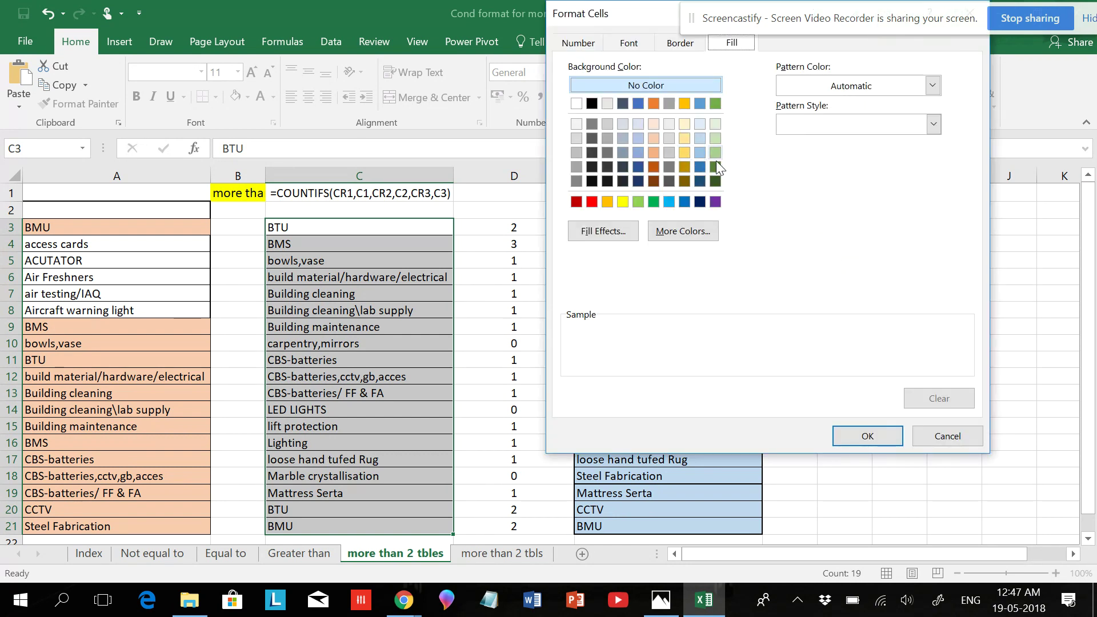
pyautogui.click(639, 200)
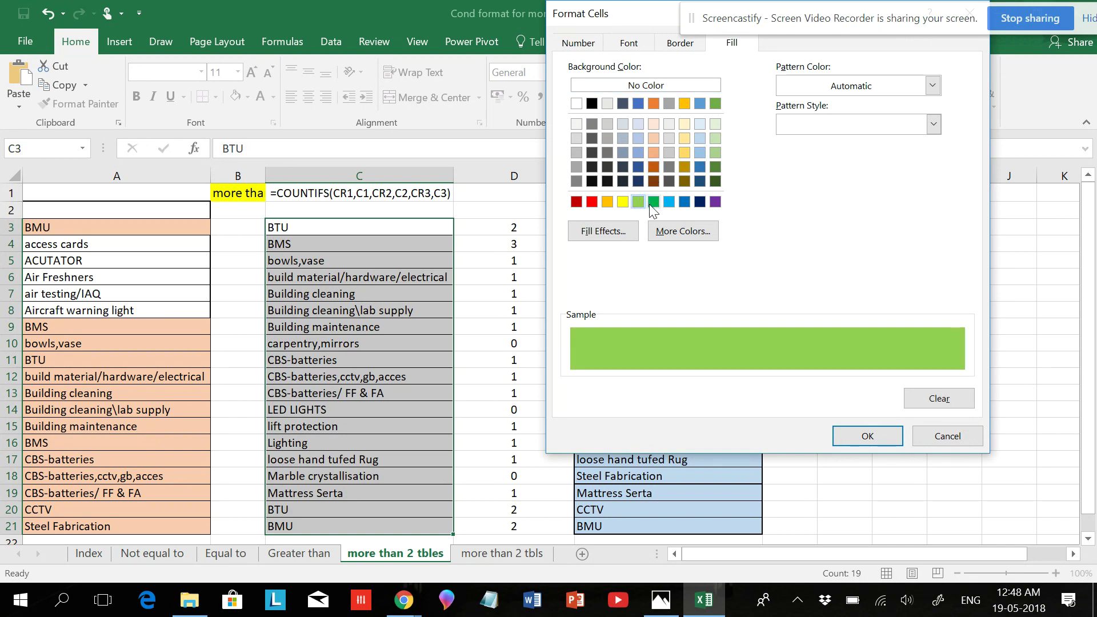
pyautogui.click(867, 436)
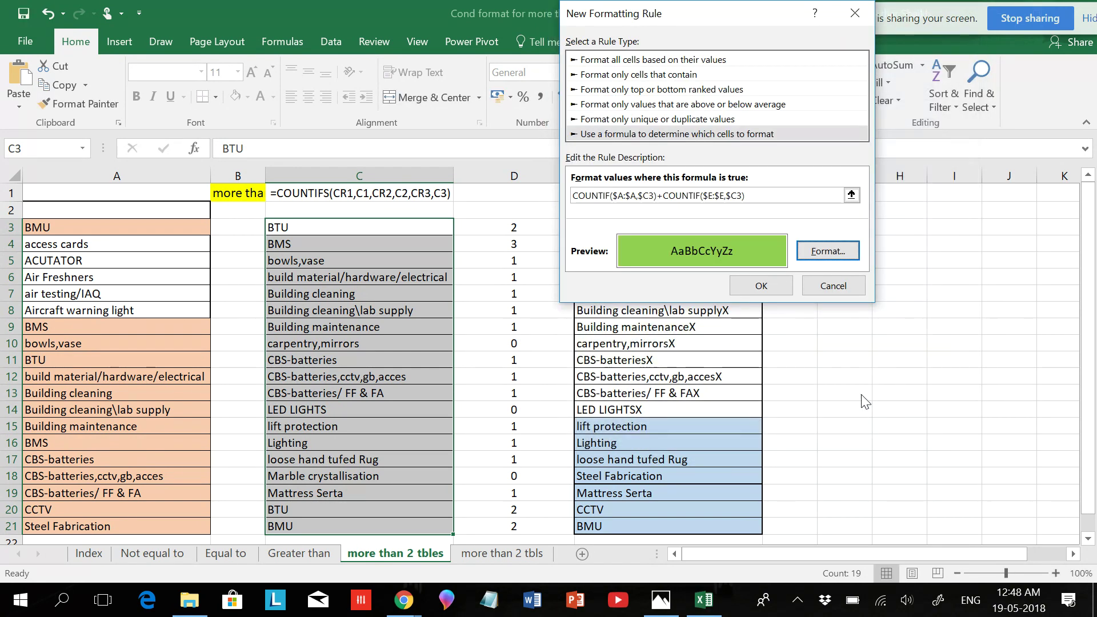
pyautogui.click(770, 287)
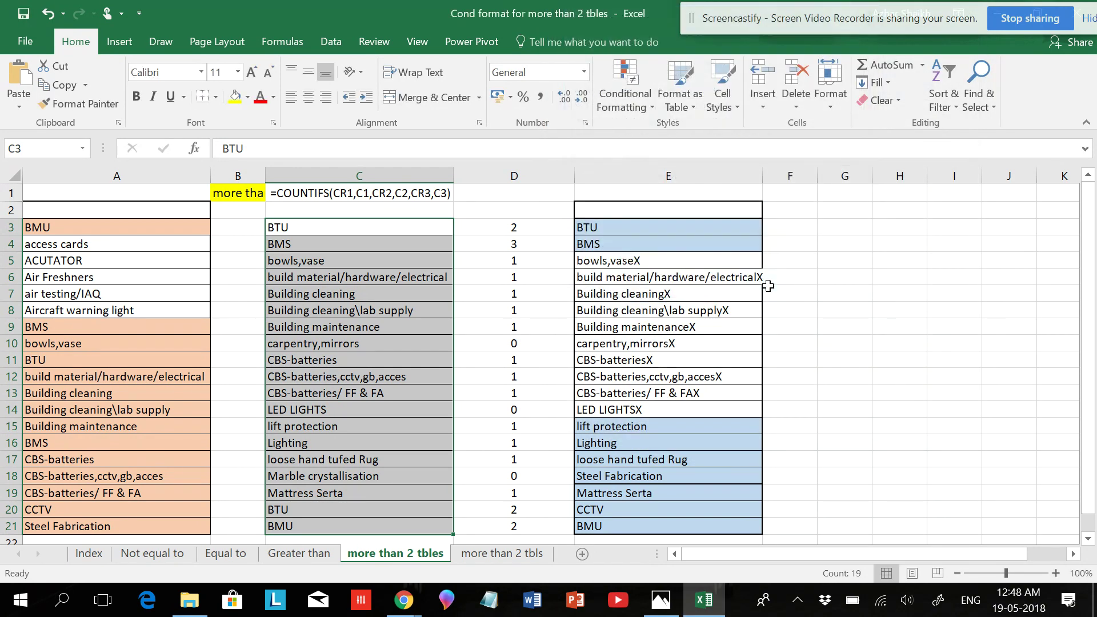
# Delete the blue-fill conditional formatting rule from C3:C21 in the rules manager.
pyautogui.scroll(-3, 436, 277)
pyautogui.scroll(3, 436, 277)
pyautogui.click(640, 105)
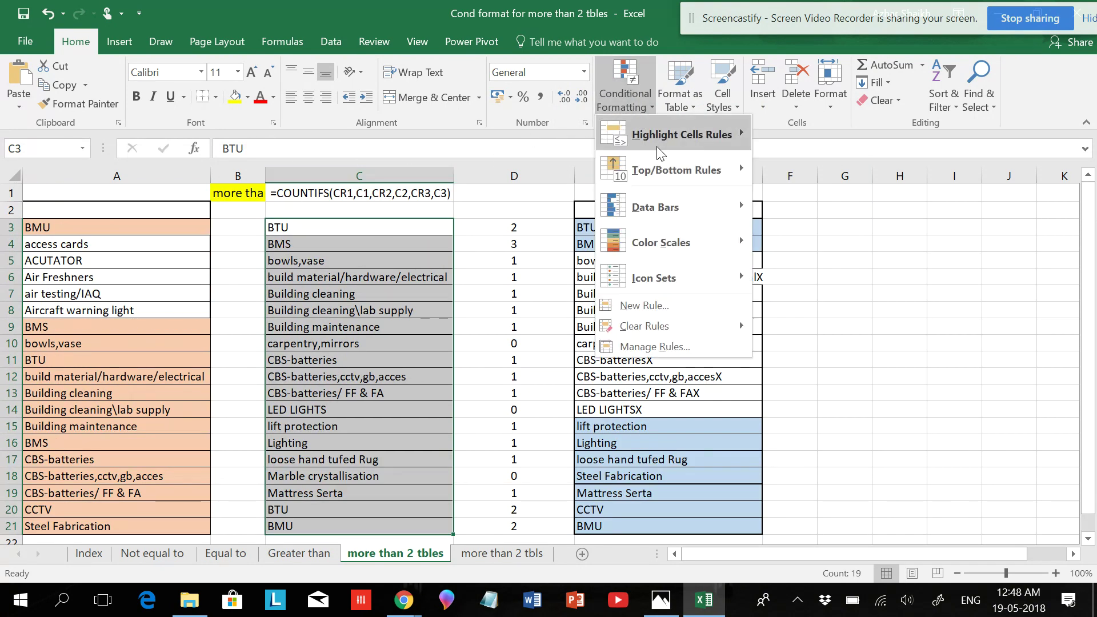
pyautogui.click(657, 345)
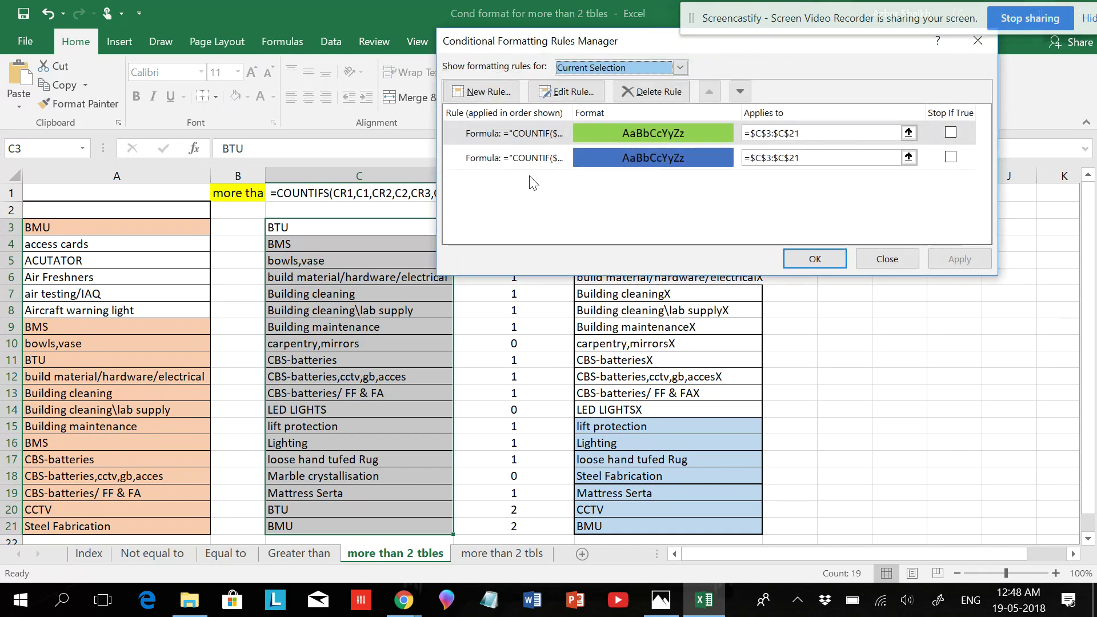
pyautogui.click(621, 162)
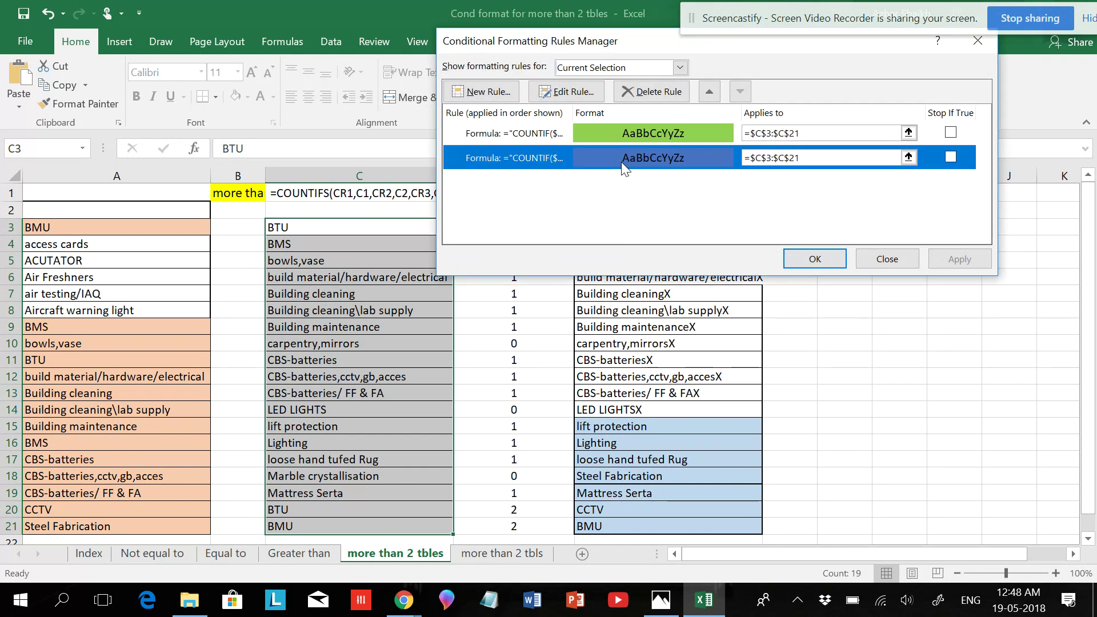
pyautogui.click(649, 93)
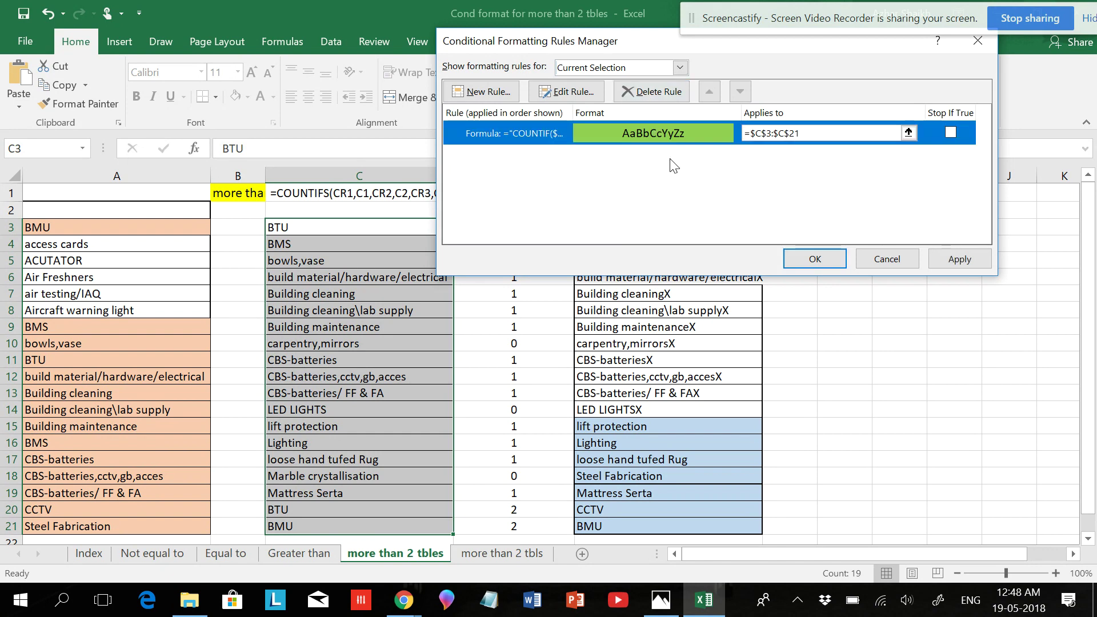
# Remove the quotation marks from the green rule's formula, making it =COUNTIF($A:$A,$C3)+COUNTIF($E:$E,$C3), and apply it.
pyautogui.click(588, 96)
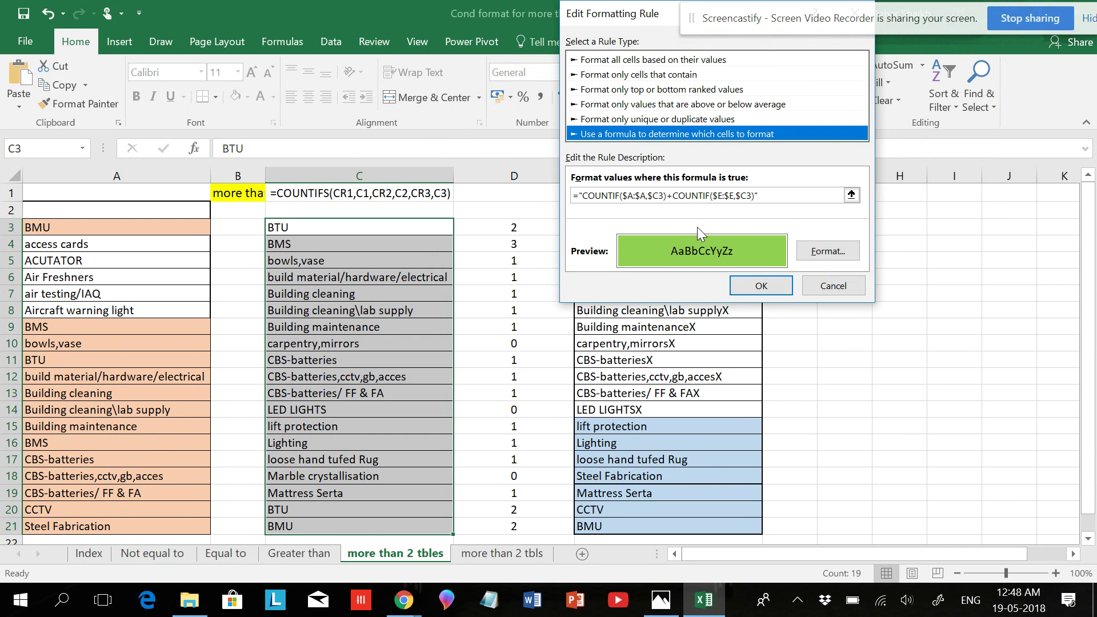
pyautogui.click(775, 194)
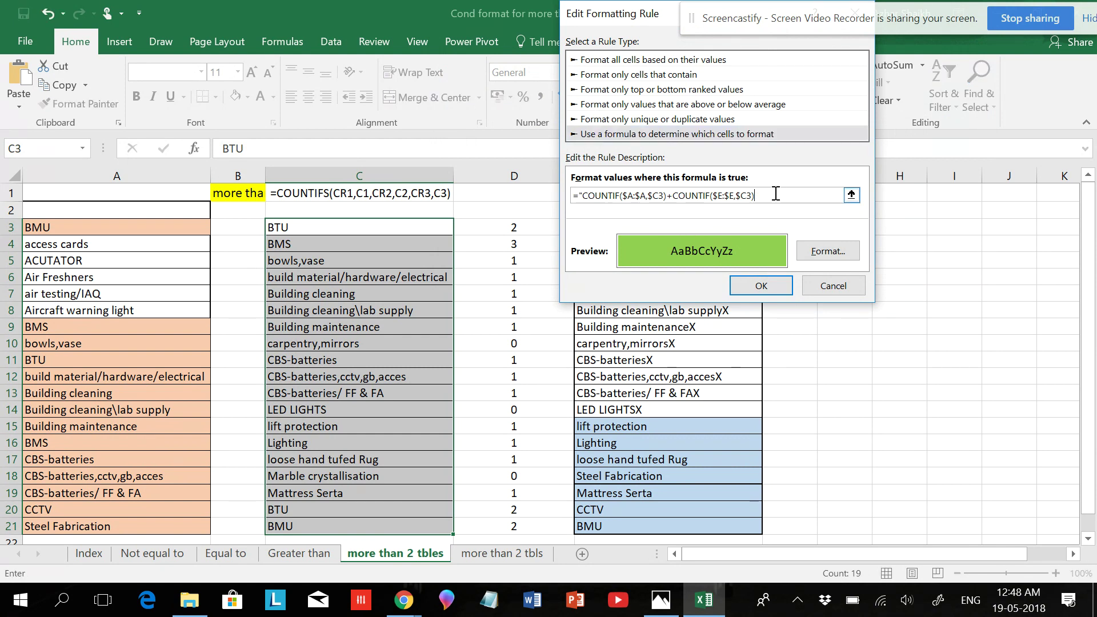
pyautogui.click(584, 195)
pyautogui.press('BackSpace')
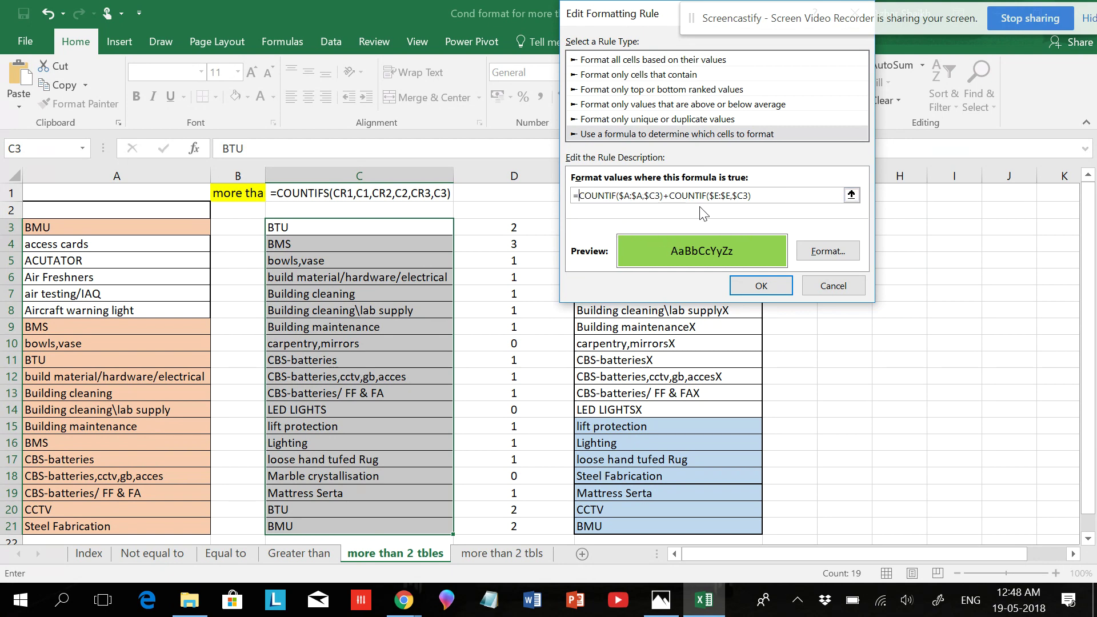
pyautogui.click(761, 287)
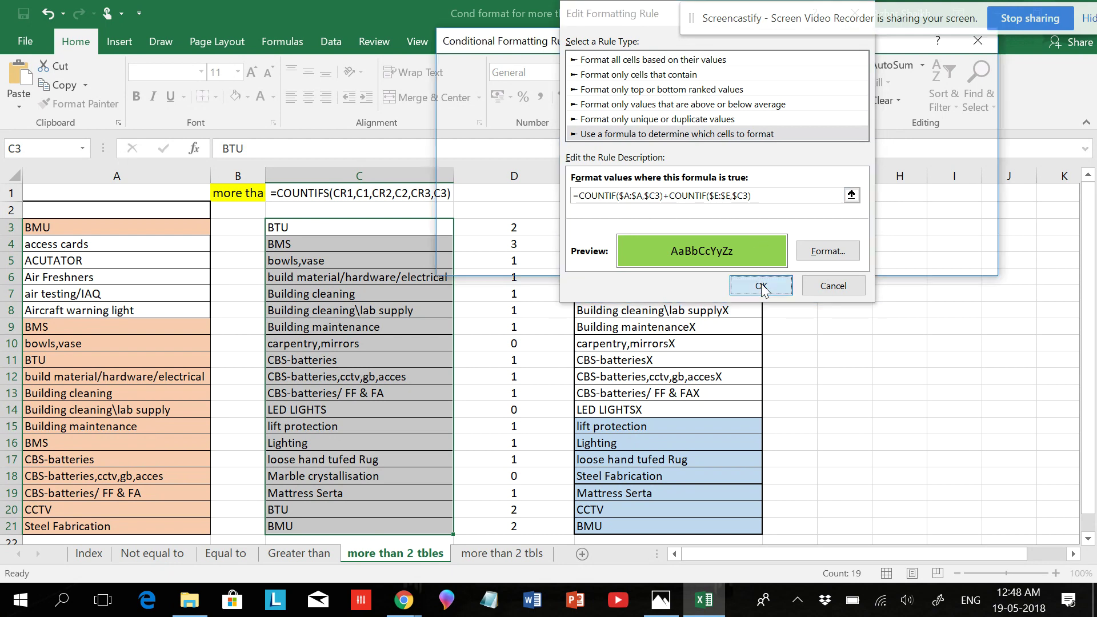
pyautogui.click(810, 257)
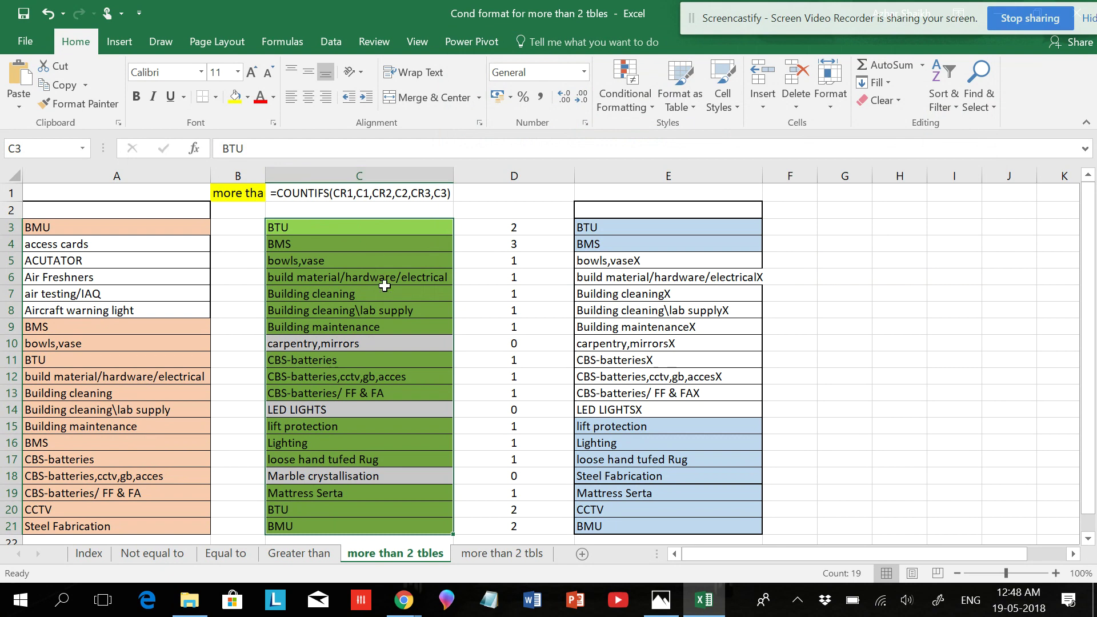
# Copy carpentry,mirrors from C10 into E22, below the column E table, to test the green highlighting.
pyautogui.click(388, 242)
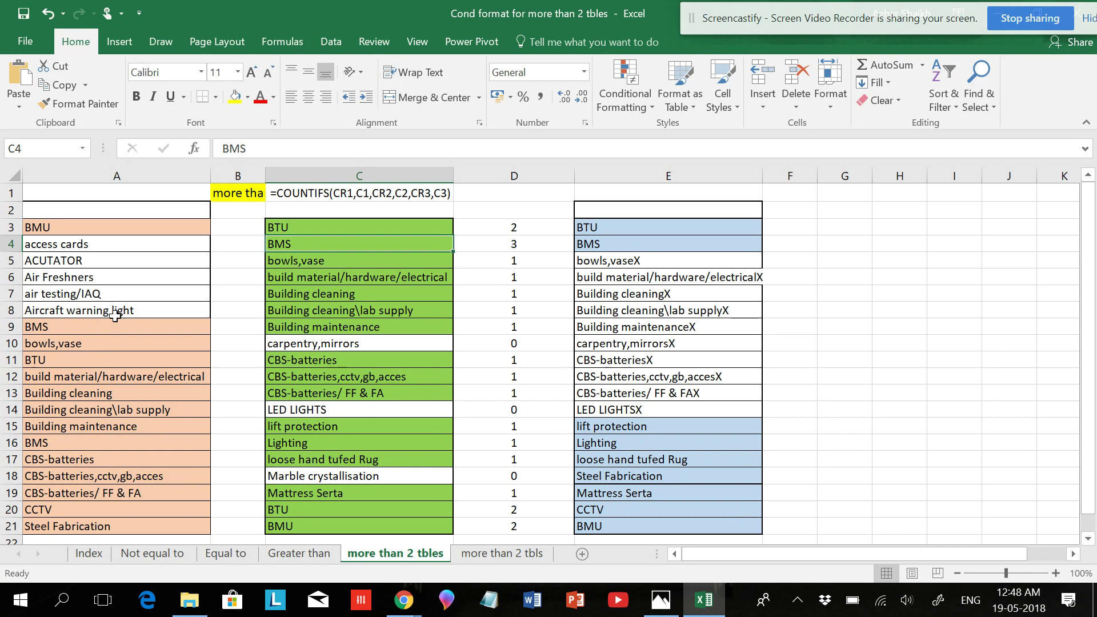
pyautogui.scroll(-1, 114, 312)
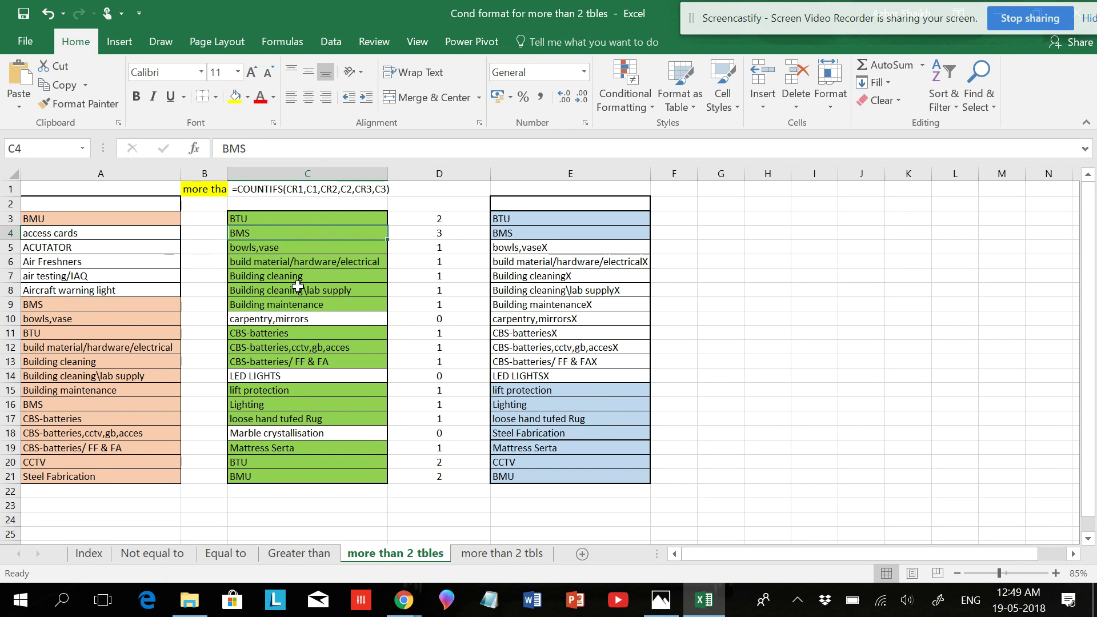
pyautogui.click(296, 317)
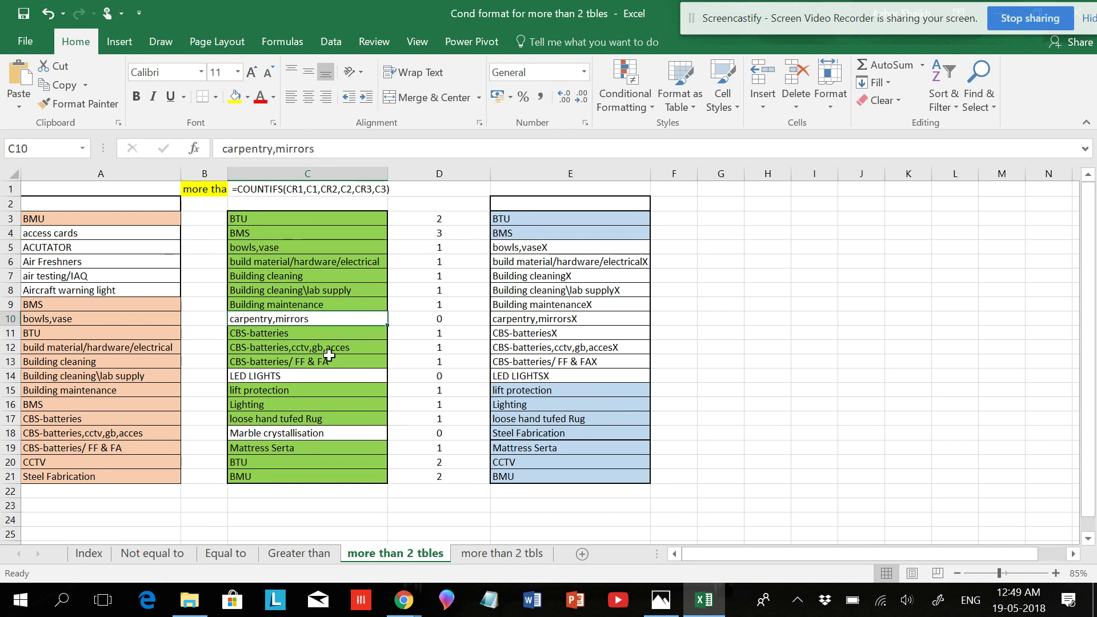
pyautogui.hotkey('ctrl', 'c')
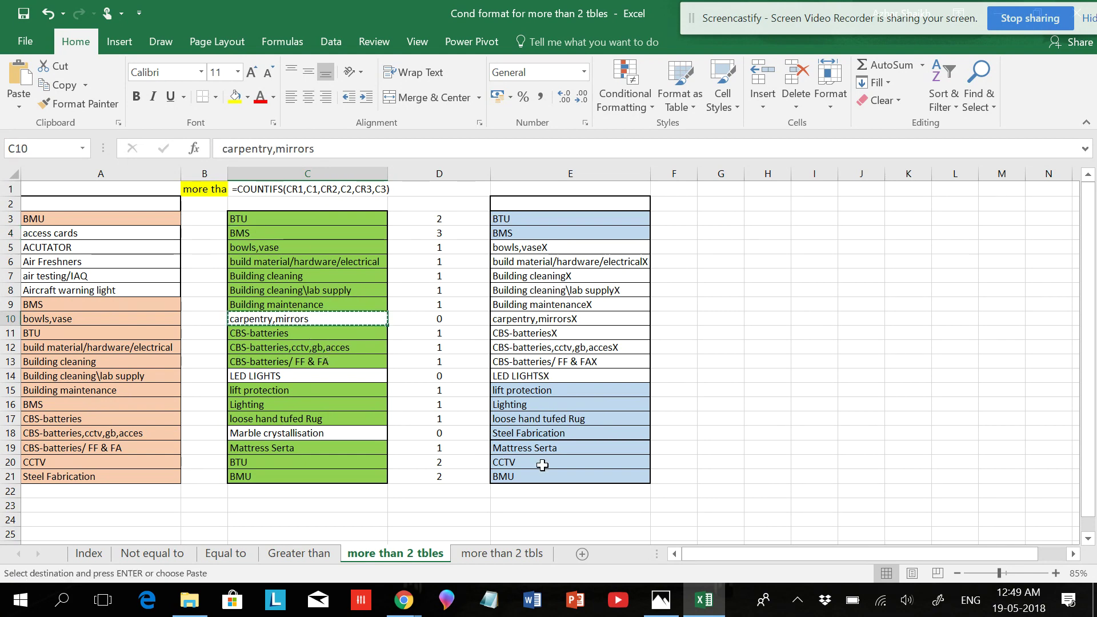
pyautogui.click(574, 493)
pyautogui.hotkey('ctrl', 'v')
pyautogui.press('ctrl')
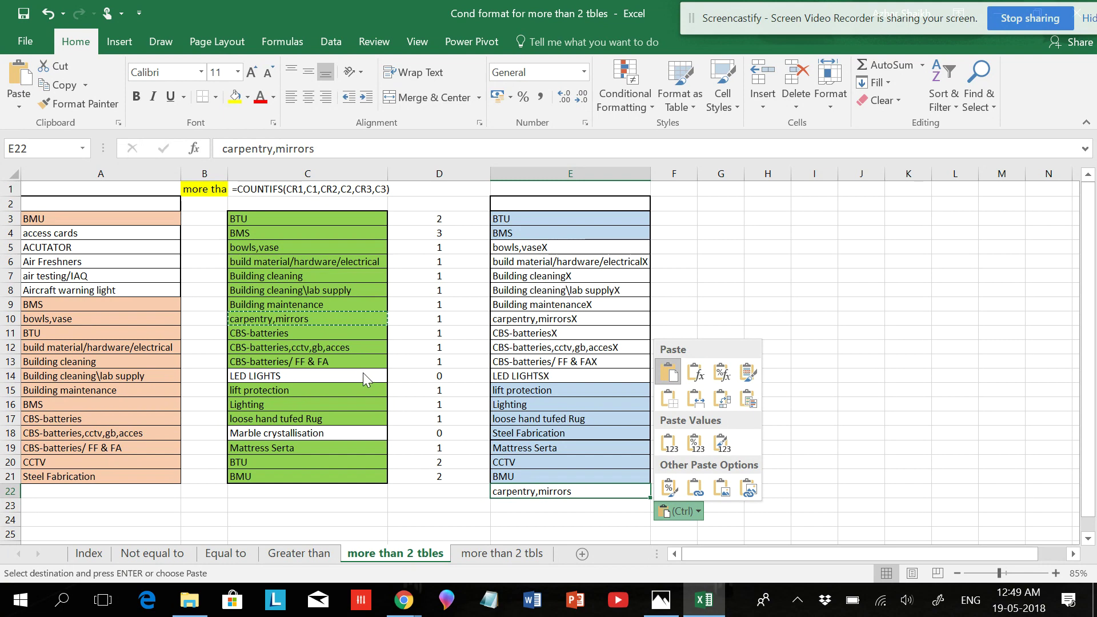
# Undo the test paste in E22, clear the copy selection, and select D3 to review its combined count formula.
pyautogui.click(522, 493)
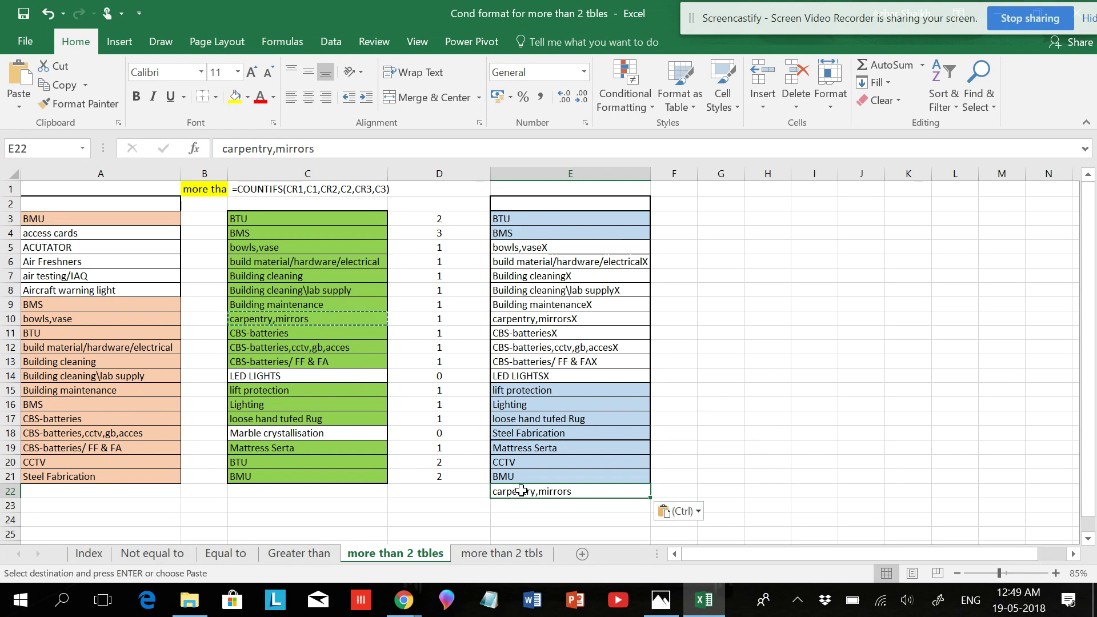
pyautogui.hotkey('ctrl', 'z')
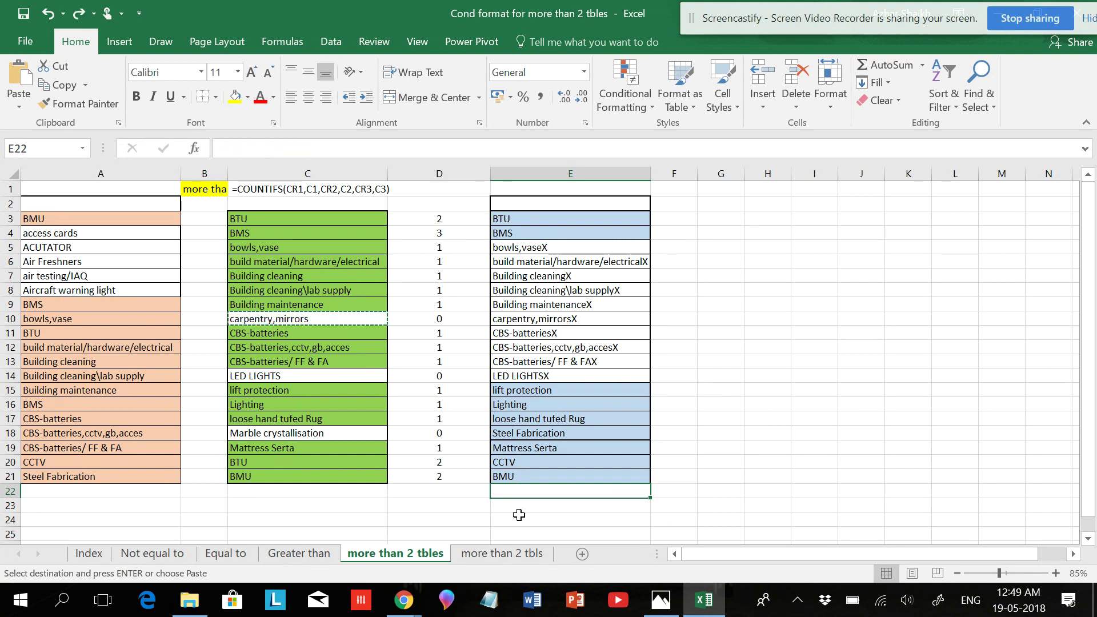
pyautogui.press('Escape')
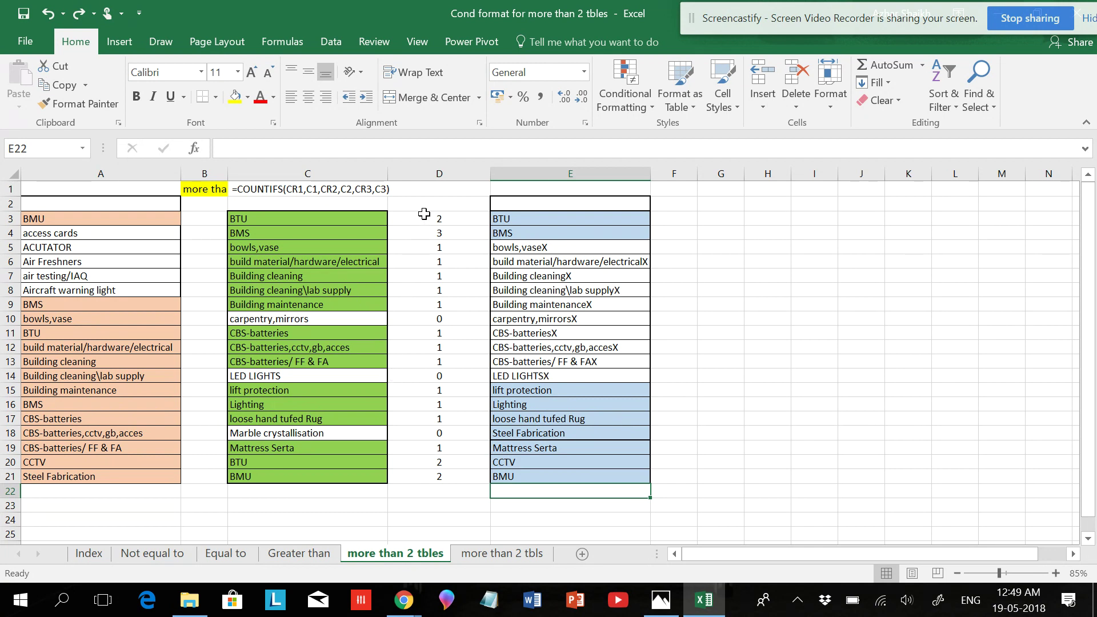
pyautogui.click(424, 214)
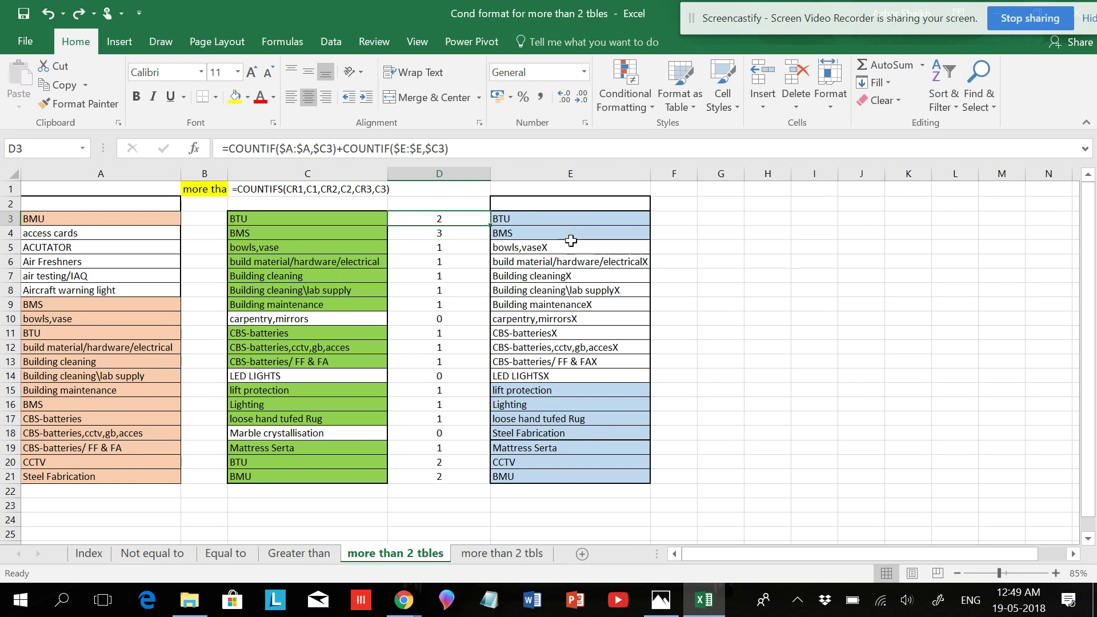
pyautogui.scroll(1, 476, 307)
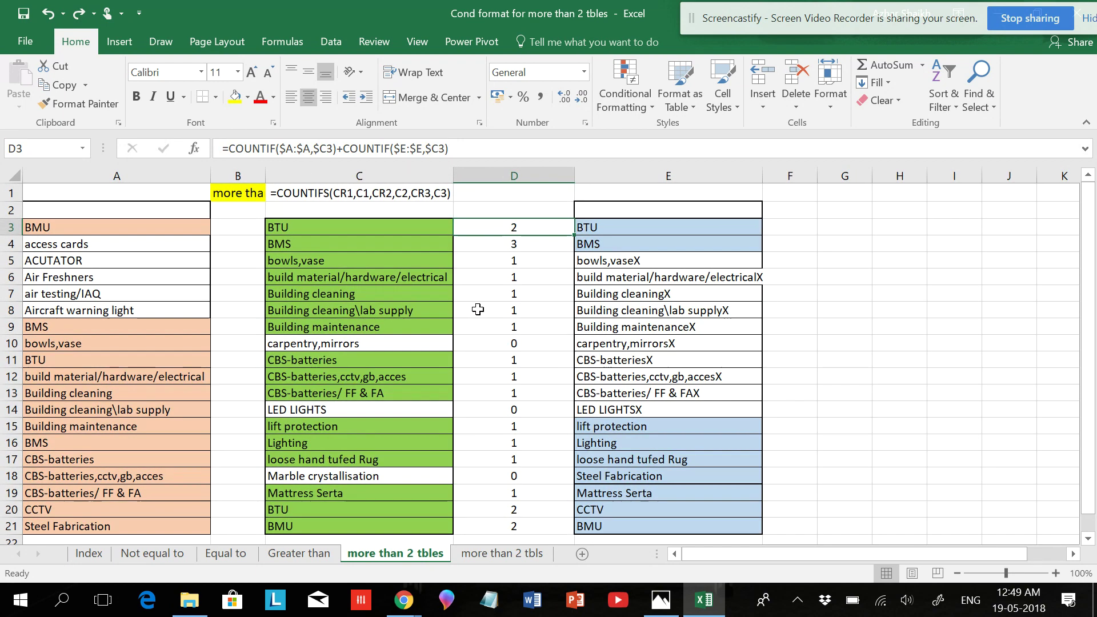